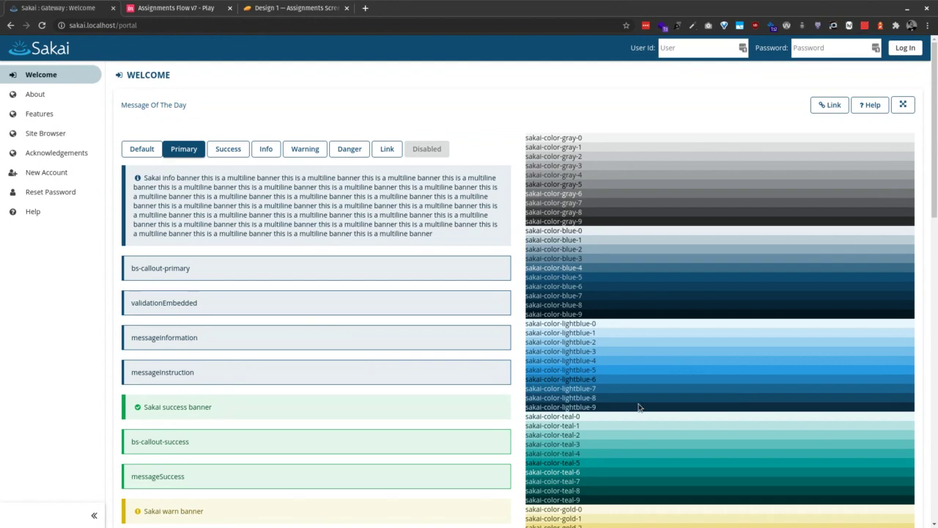
Bring up the Zeplin 'Design 1 — Assignments Screen' mockup in the browser
{"action": "left_click", "coordinate": [296, 9]}
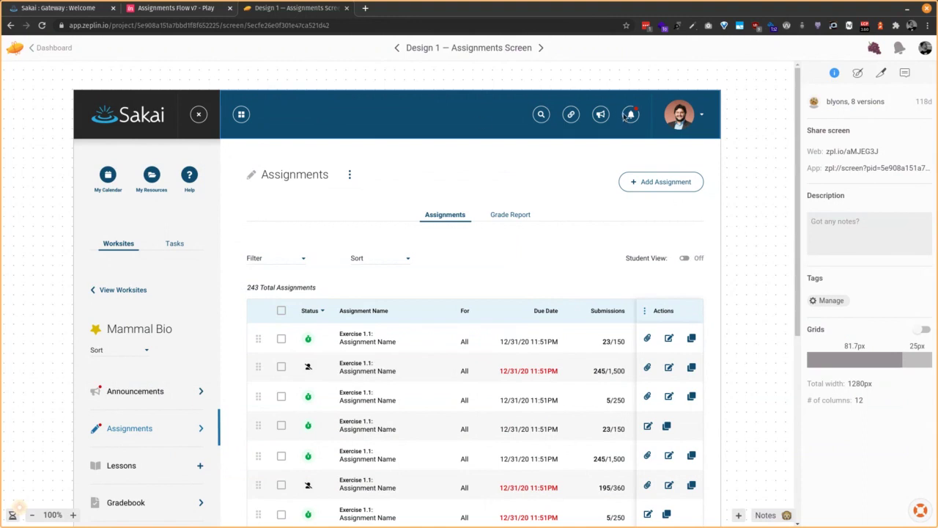
Zoom the Zeplin Assignments mockup out from 100% to 75% and scroll further down it
{"action": "scroll", "coordinate": [795, 146], "scroll_direction": "down", "scroll_amount": 2}
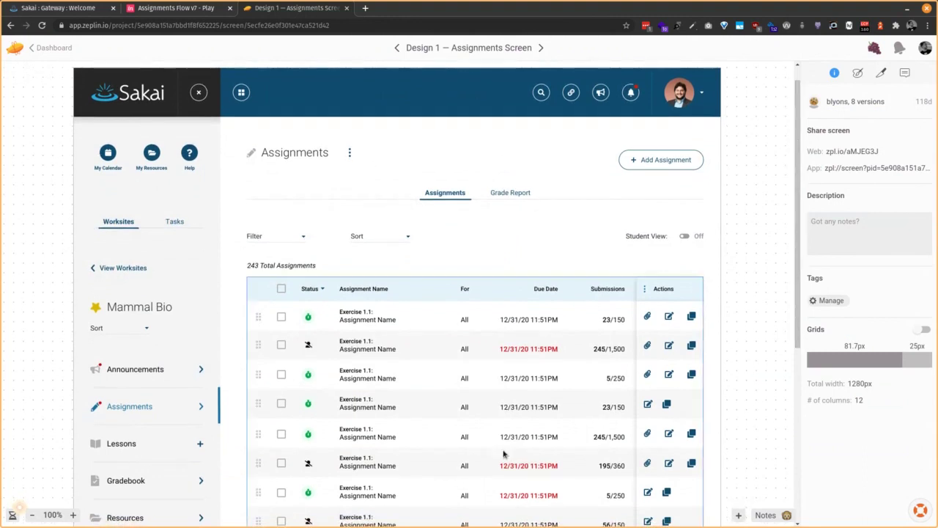
{"action": "left_click", "coordinate": [32, 516]}
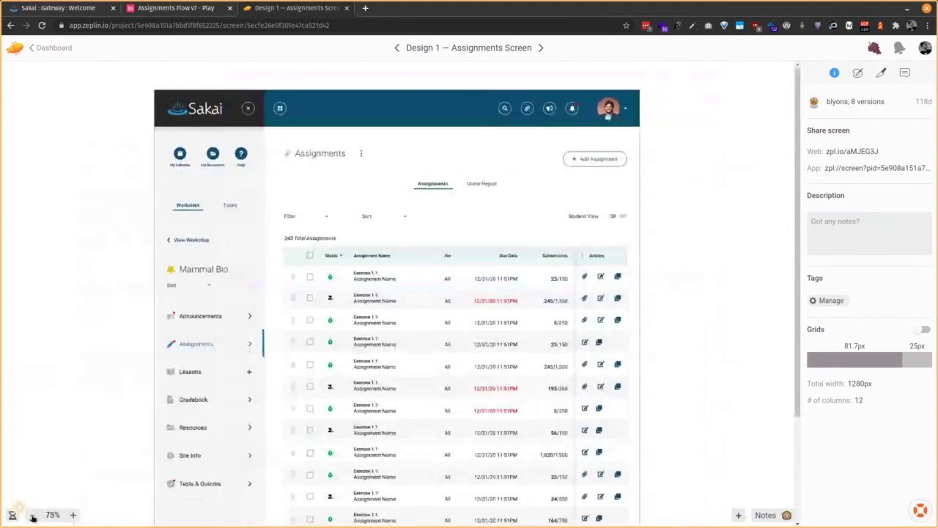
{"action": "left_click_drag", "start_coordinate": [797, 128], "coordinate": [793, 144]}
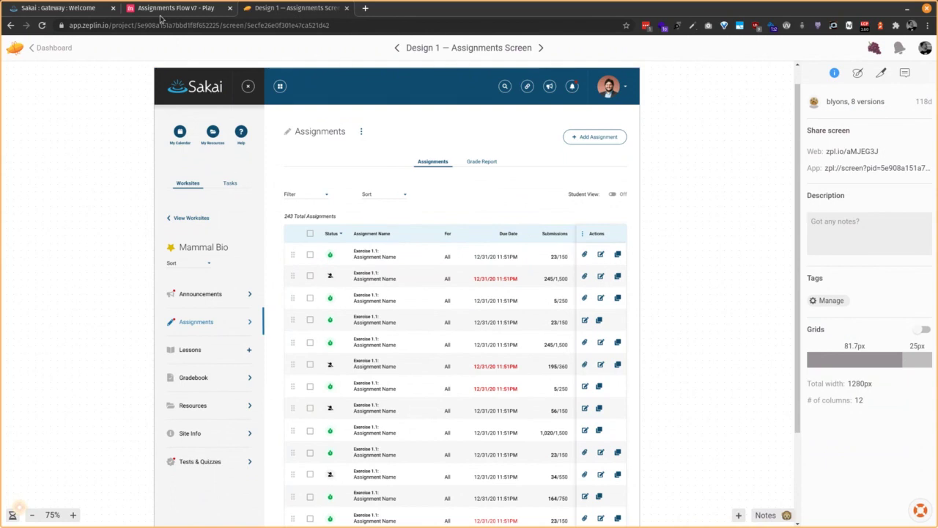
Log into Sakai with the instructor user id and password, correcting the mistyped user id
{"action": "left_click", "coordinate": [59, 9]}
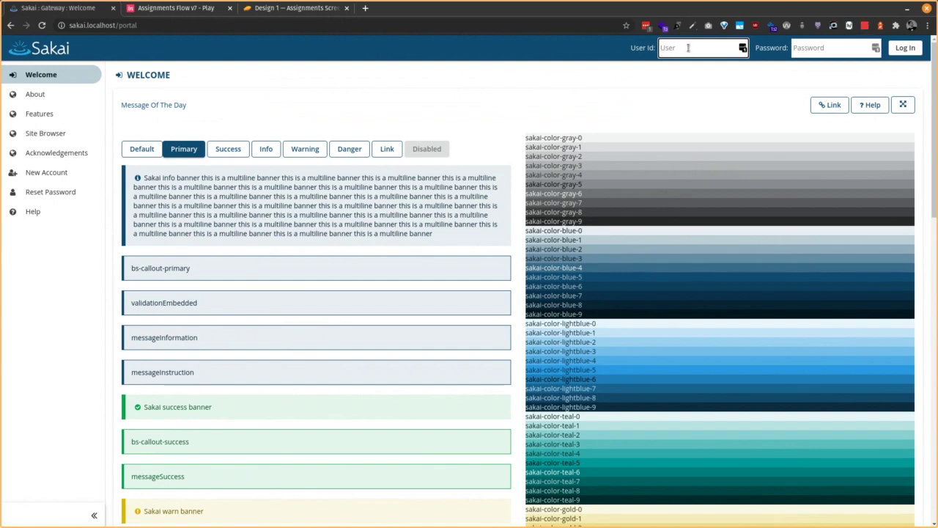
{"action": "type", "text": "instructor"}
{"action": "key", "text": "Tab"}
{"action": "type", "text": "sa"}
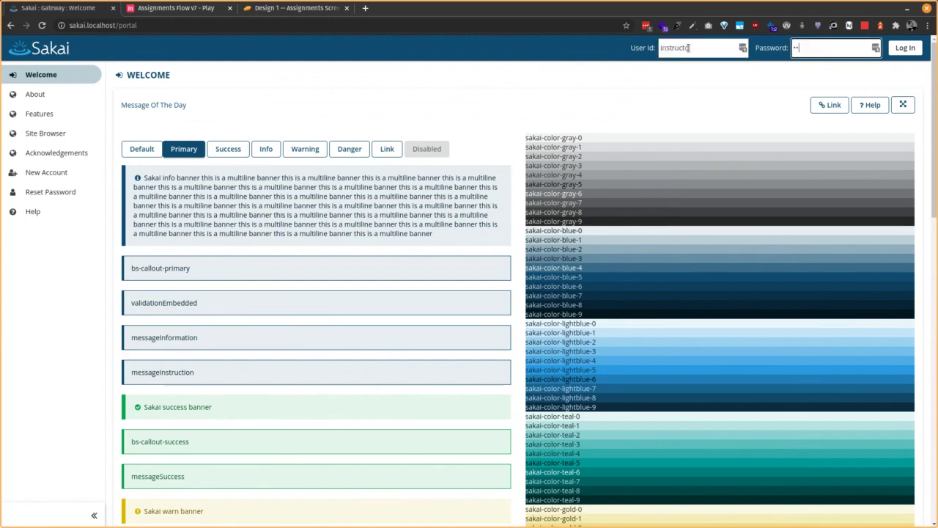
{"action": "type", "text": "kai"}
{"action": "key", "text": "Return"}
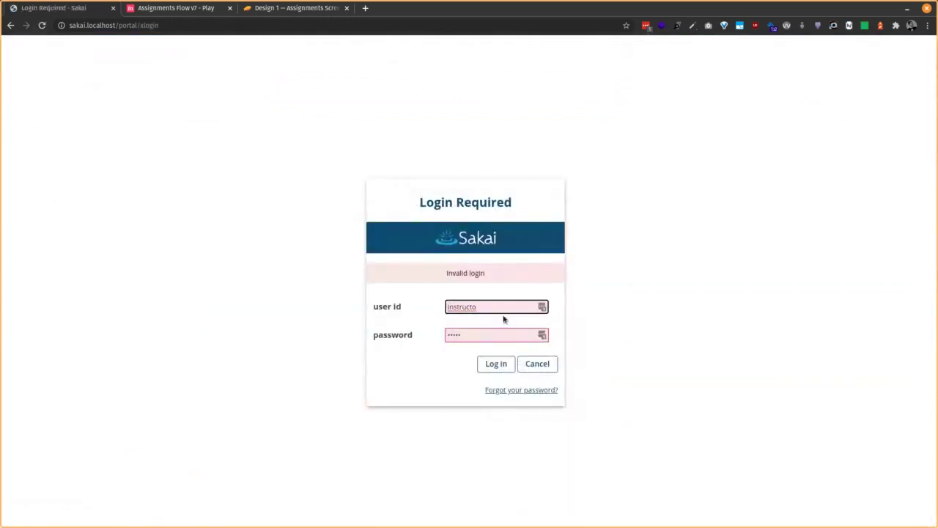
{"action": "type", "text": "r"}
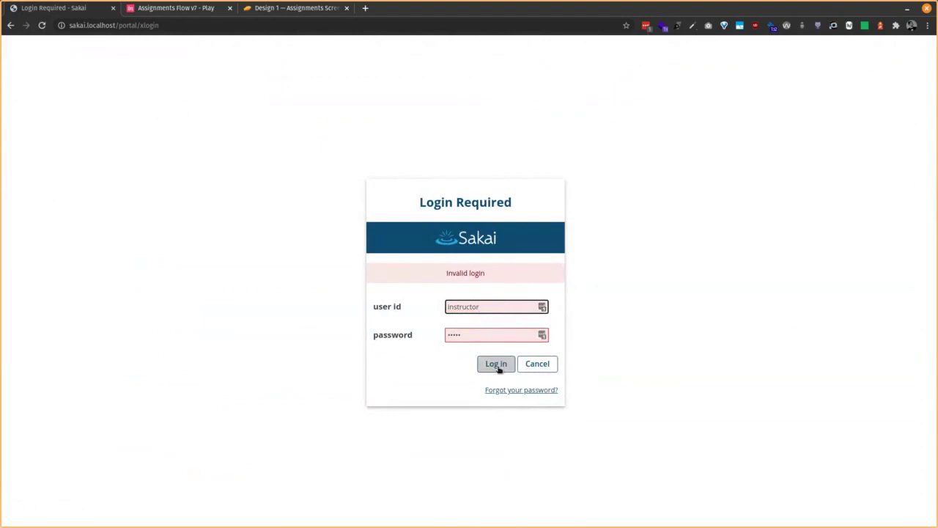
{"action": "left_click", "coordinate": [497, 369]}
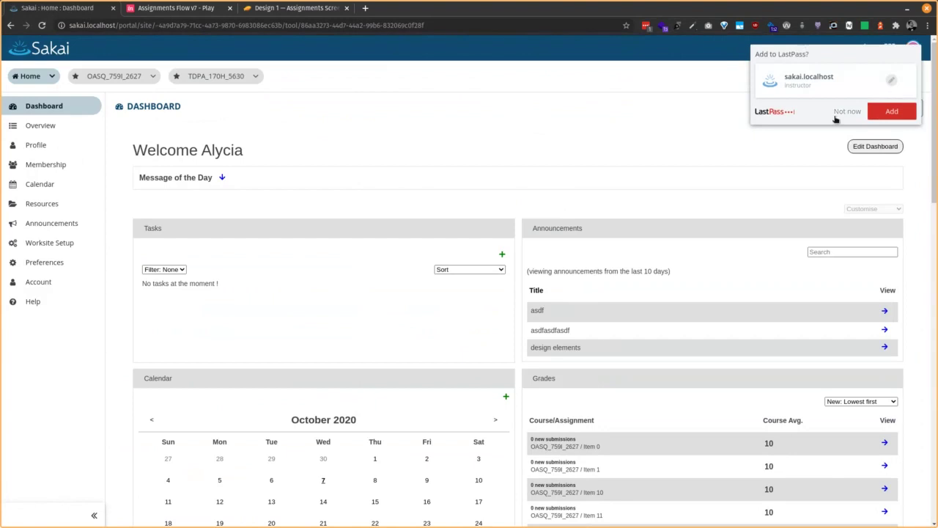
Decline LastPass's save-password offer and open the avatar profile menu
{"action": "left_click", "coordinate": [835, 114]}
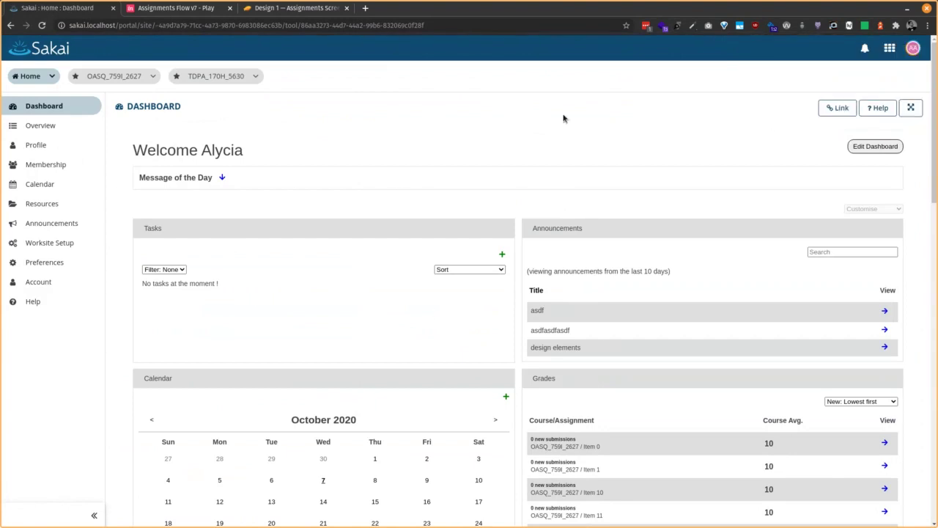
{"action": "left_click", "coordinate": [913, 48]}
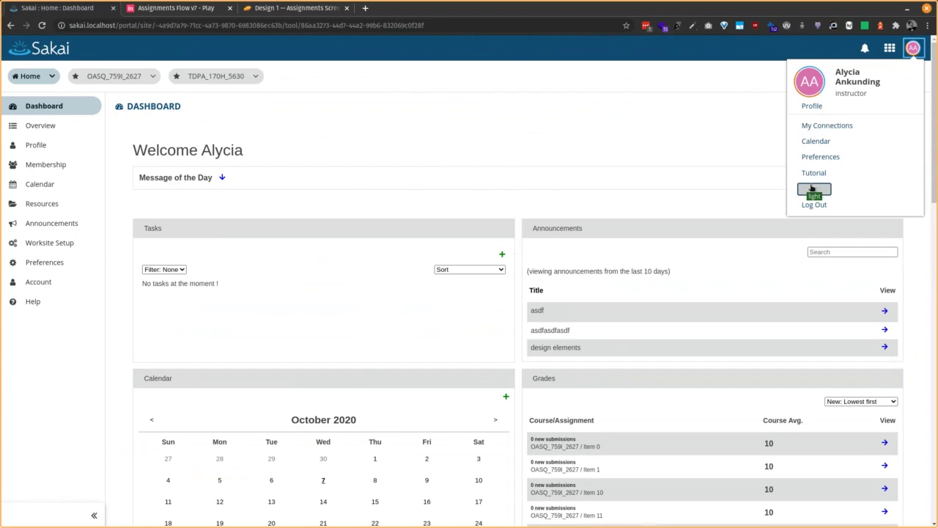
Flip the Dashboard between light and dark themes several times, finishing on dark, and close the menu
{"action": "left_click", "coordinate": [811, 189]}
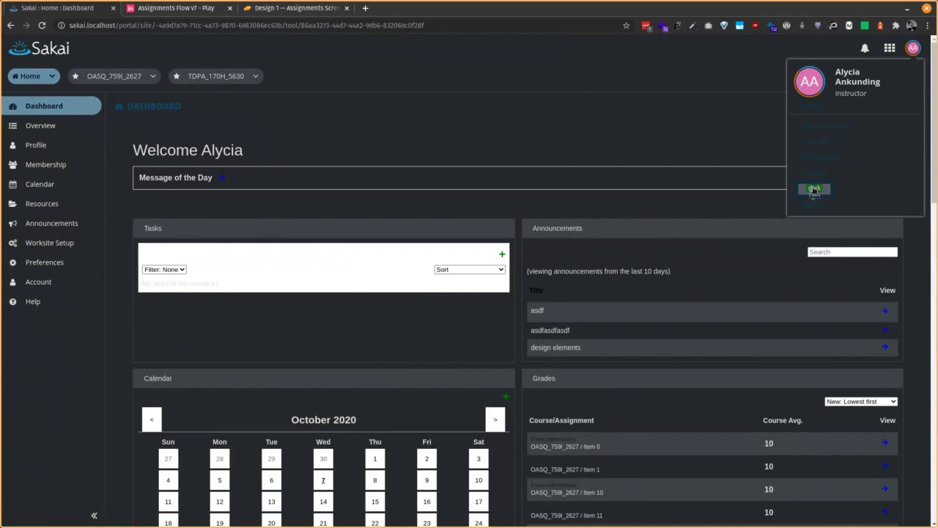
{"action": "left_click", "coordinate": [814, 189]}
{"action": "left_click", "coordinate": [814, 189]}
{"action": "left_click", "coordinate": [818, 192]}
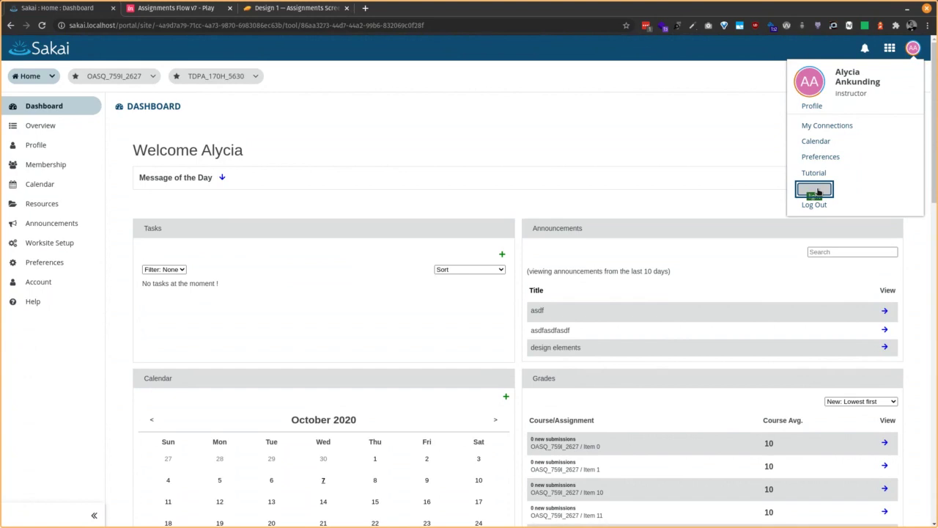
{"action": "left_click", "coordinate": [818, 190]}
{"action": "left_click", "coordinate": [818, 191]}
{"action": "left_click", "coordinate": [816, 191]}
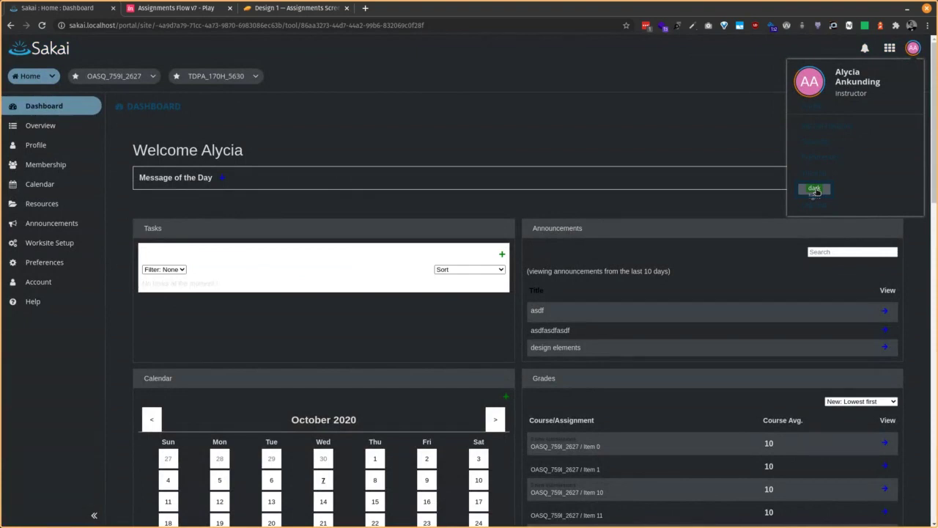
{"action": "left_click", "coordinate": [815, 191]}
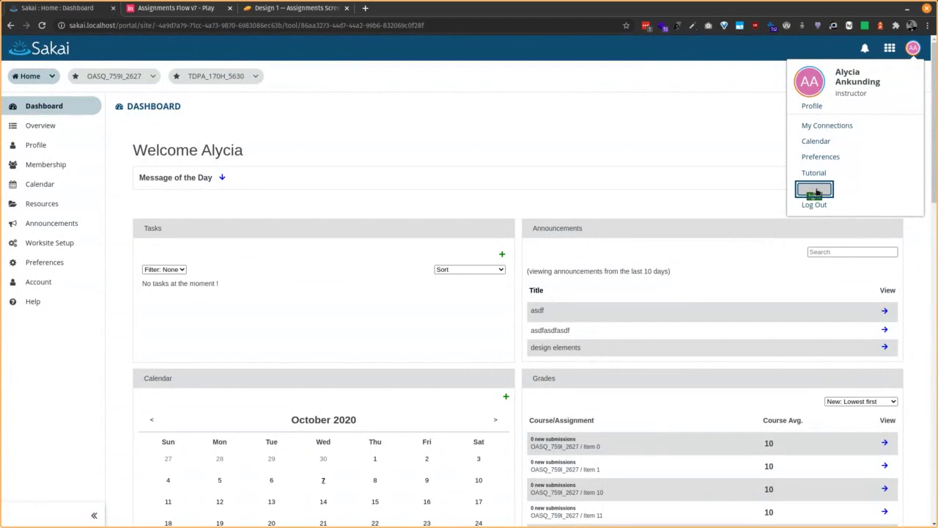
{"action": "left_click", "coordinate": [815, 191]}
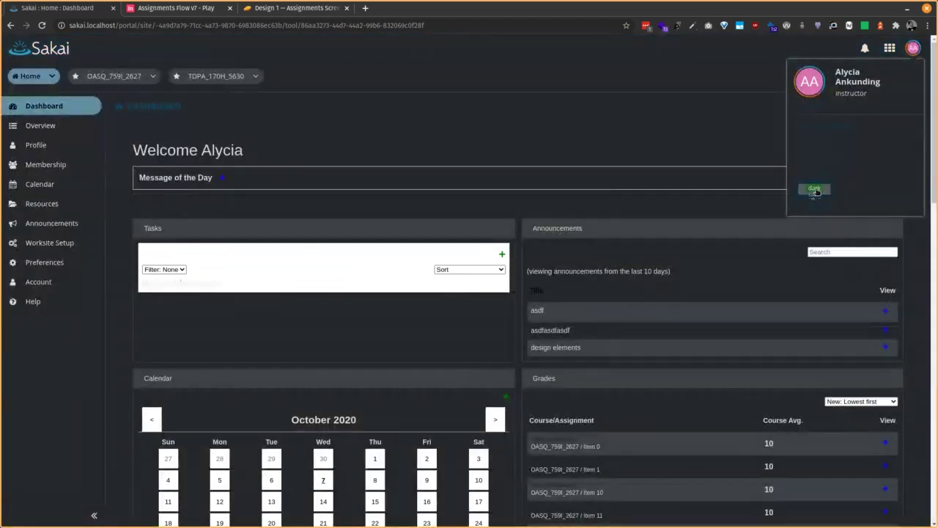
{"action": "left_click", "coordinate": [489, 107]}
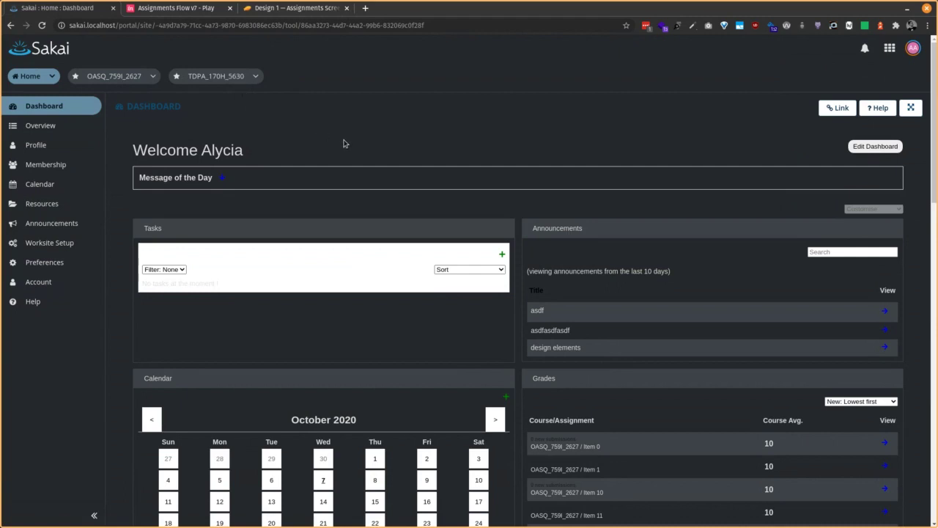
Go to the TDPA_170H_5630 site and turn the light theme back on from the profile menu
{"action": "scroll", "coordinate": [519, 218], "scroll_direction": "down", "scroll_amount": 3}
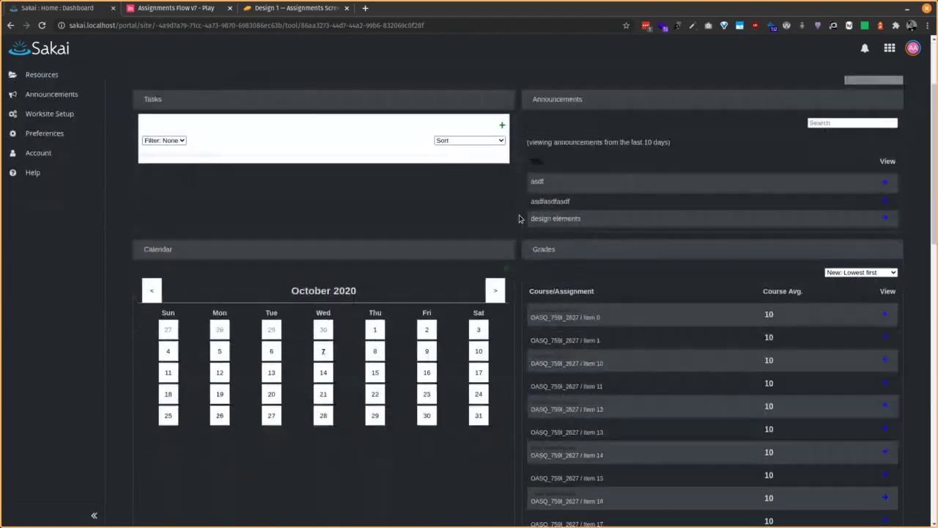
{"action": "scroll", "coordinate": [513, 218], "scroll_direction": "up", "scroll_amount": 3}
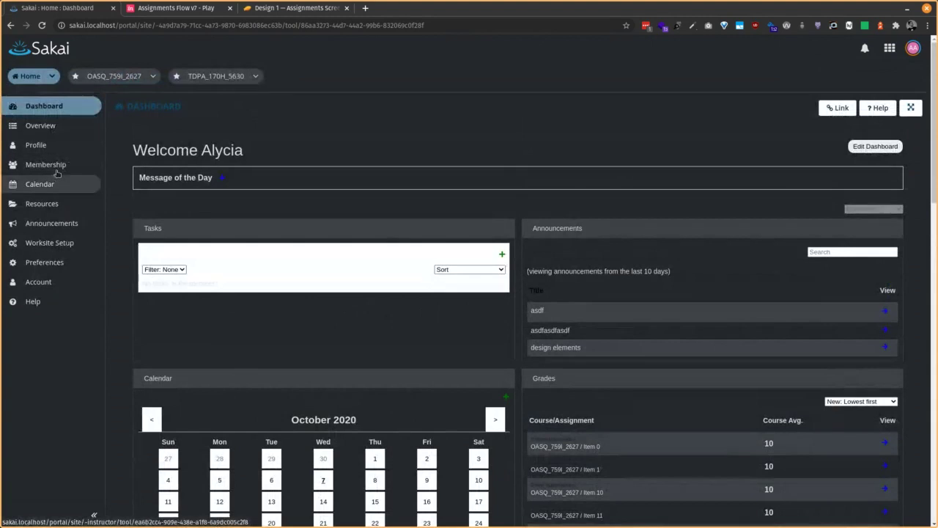
{"action": "left_click", "coordinate": [207, 76]}
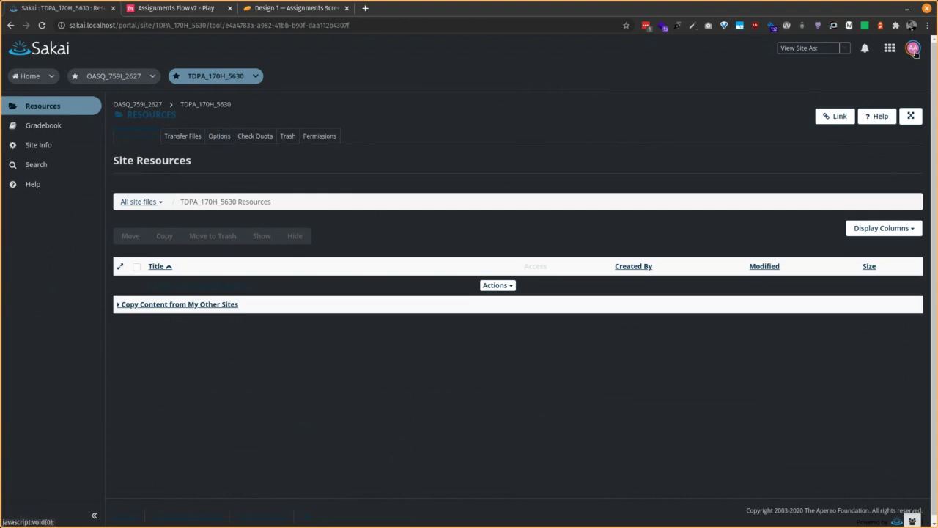
{"action": "left_click", "coordinate": [914, 49]}
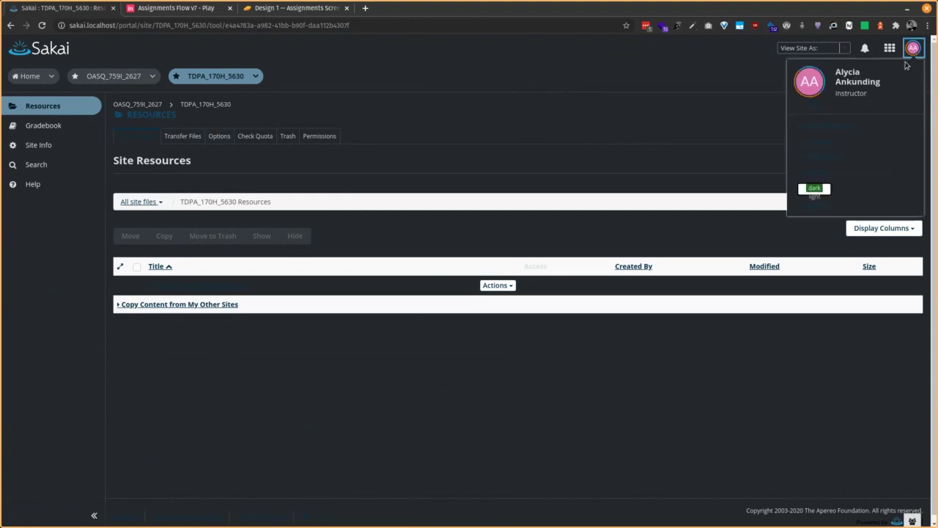
{"action": "left_click", "coordinate": [815, 192]}
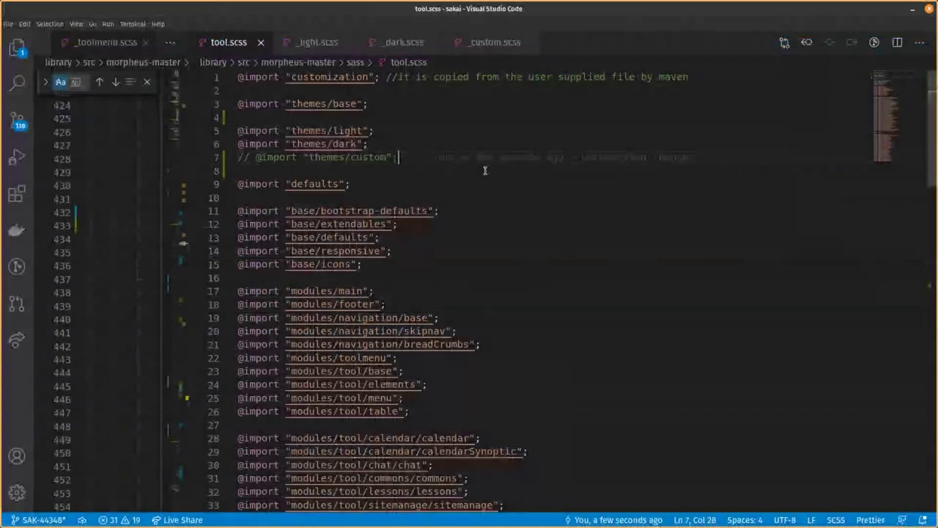
{"action": "left_click", "coordinate": [257, 157]}
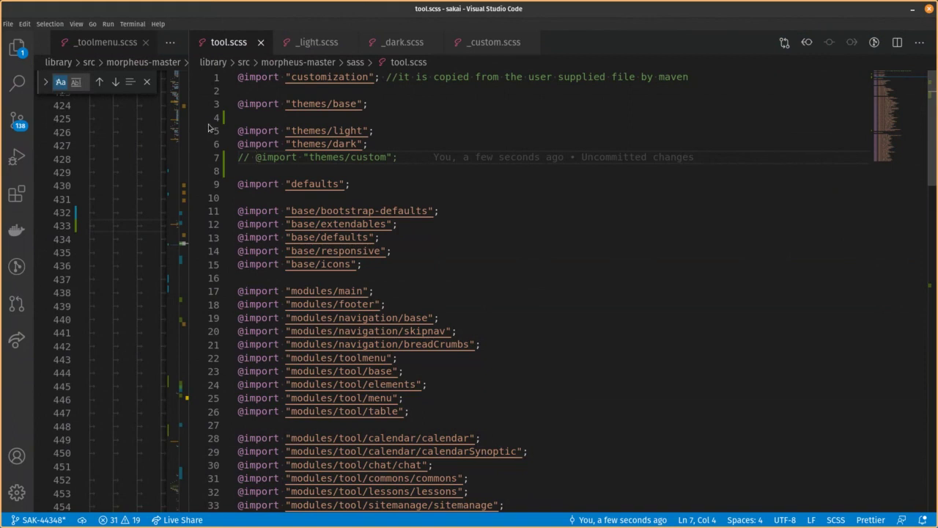
Open _custom.scss and look over its color palette definitions
{"action": "left_click", "coordinate": [482, 45]}
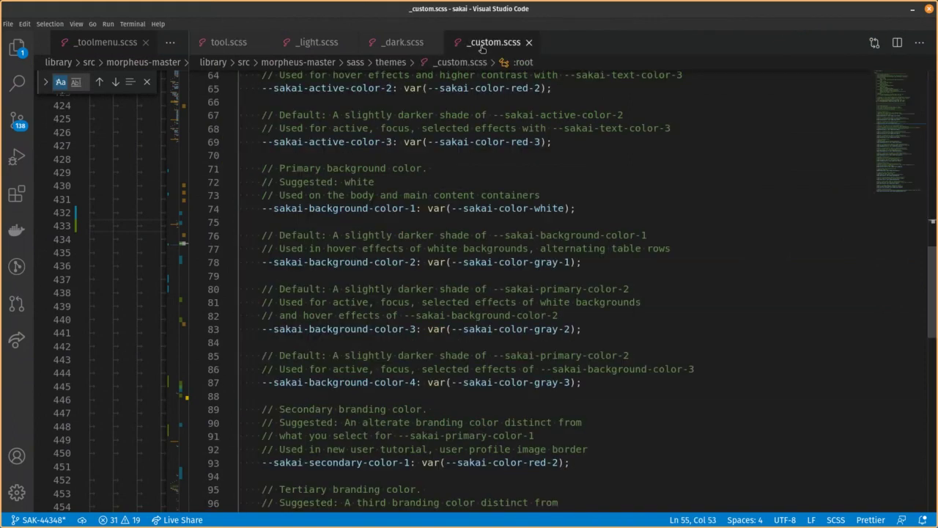
{"action": "scroll", "coordinate": [608, 190], "scroll_direction": "down", "scroll_amount": 10}
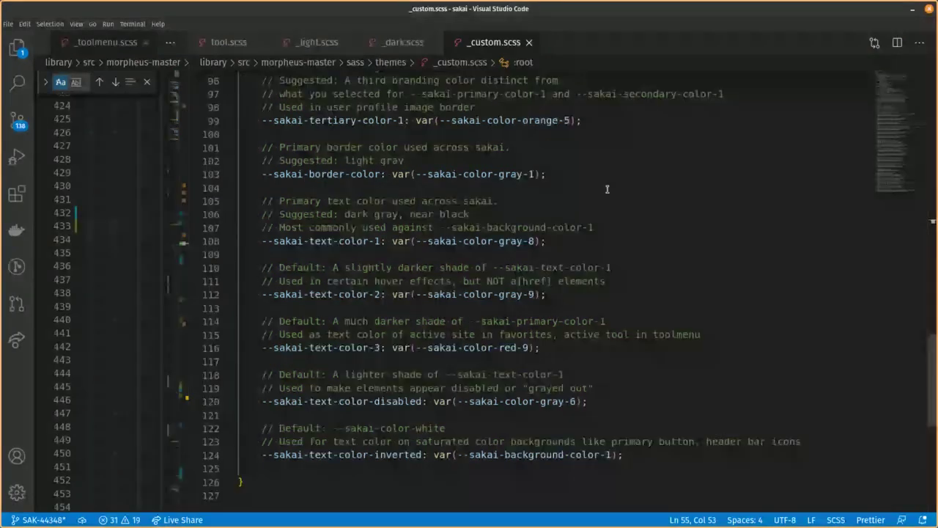
{"action": "scroll", "coordinate": [609, 190], "scroll_direction": "up", "scroll_amount": 8}
{"action": "scroll", "coordinate": [609, 190], "scroll_direction": "up", "scroll_amount": 20}
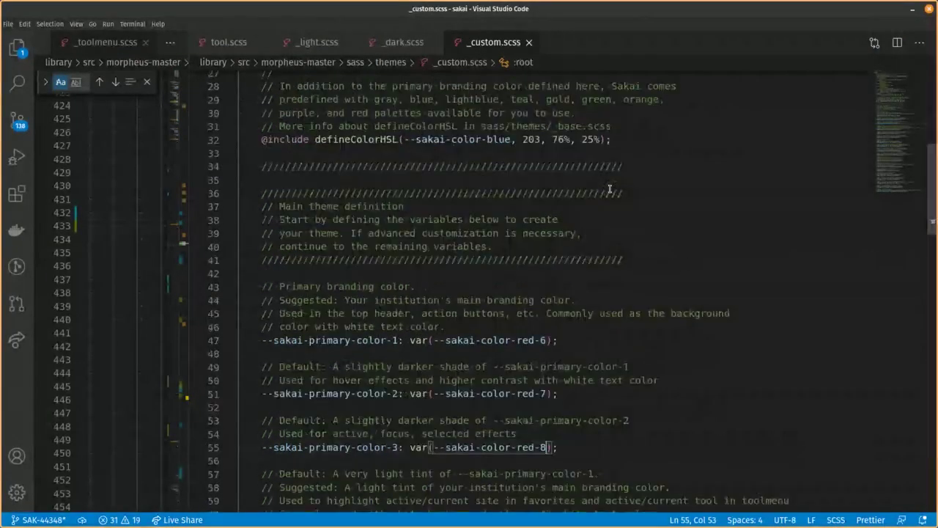
{"action": "scroll", "coordinate": [608, 190], "scroll_direction": "up", "scroll_amount": 2}
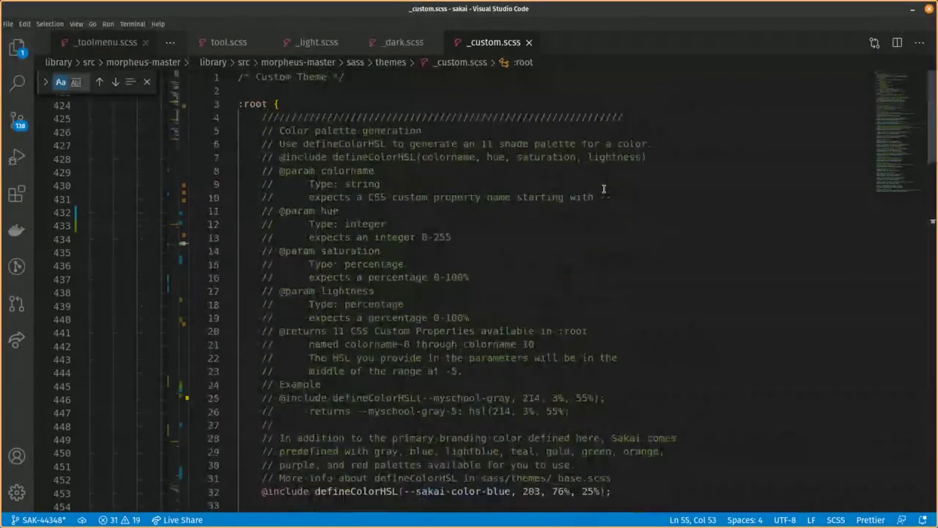
{"action": "scroll", "coordinate": [445, 192], "scroll_direction": "down", "scroll_amount": 4}
{"action": "scroll", "coordinate": [443, 195], "scroll_direction": "down", "scroll_amount": 3}
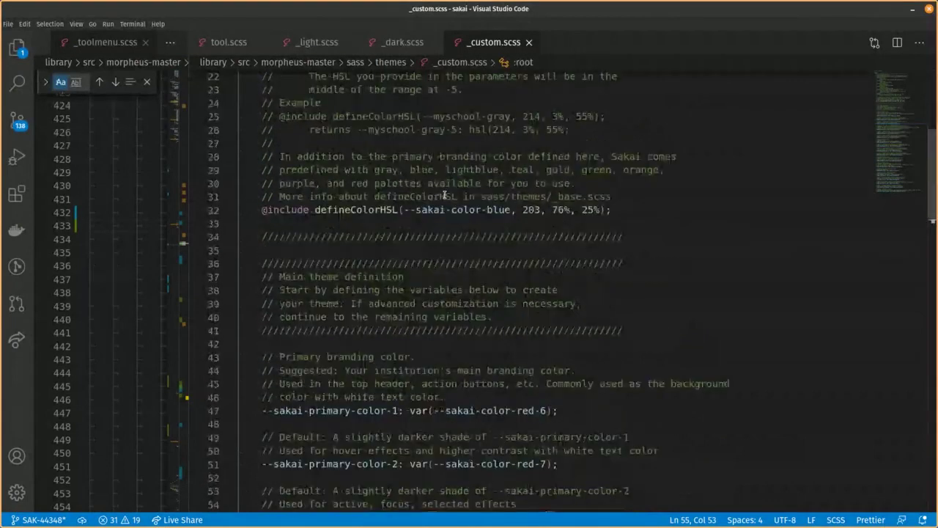
{"action": "left_click", "coordinate": [294, 222]}
{"action": "scroll", "coordinate": [305, 223], "scroll_direction": "down", "scroll_amount": 4}
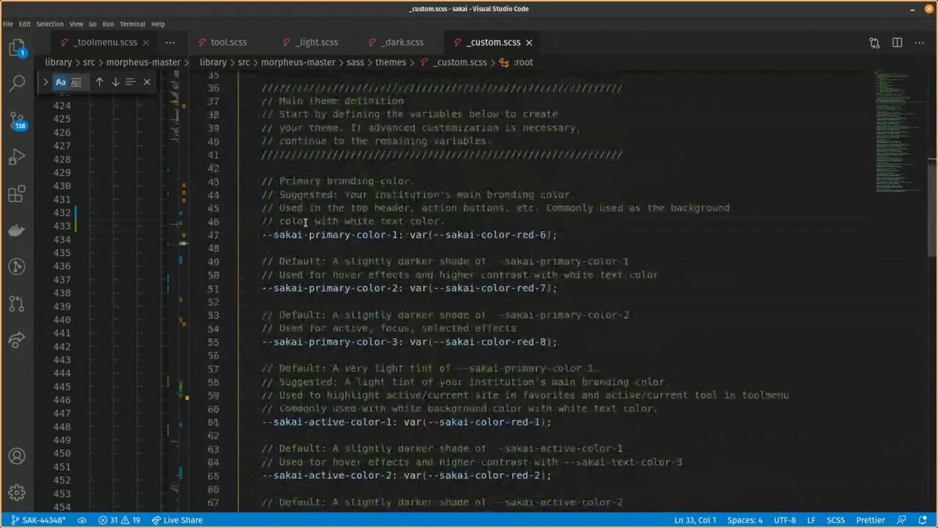
{"action": "left_click_drag", "start_coordinate": [297, 234], "coordinate": [355, 234]}
{"action": "scroll", "coordinate": [379, 277], "scroll_direction": "down", "scroll_amount": 5}
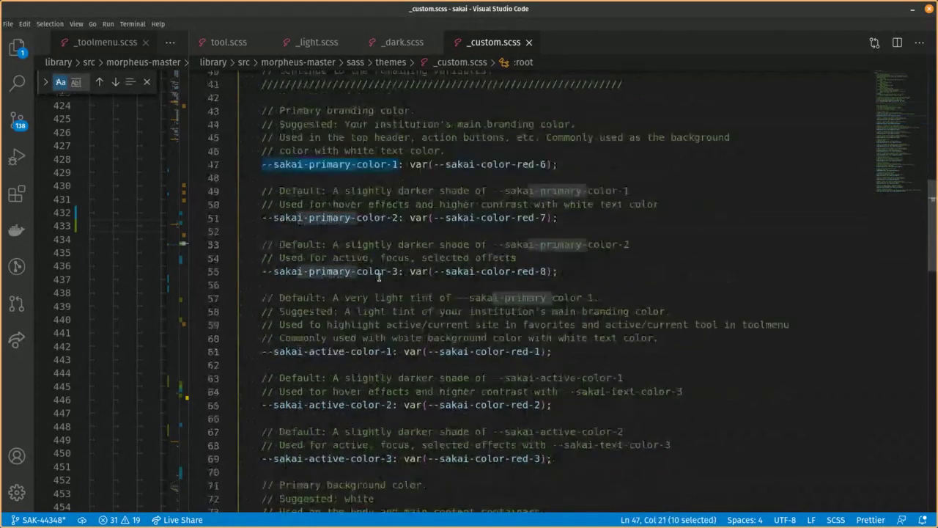
Highlight --sakai-active-color-1 and the tertiary-through-text color variables, then go back to tool.scss
{"action": "left_click_drag", "start_coordinate": [303, 211], "coordinate": [343, 211]}
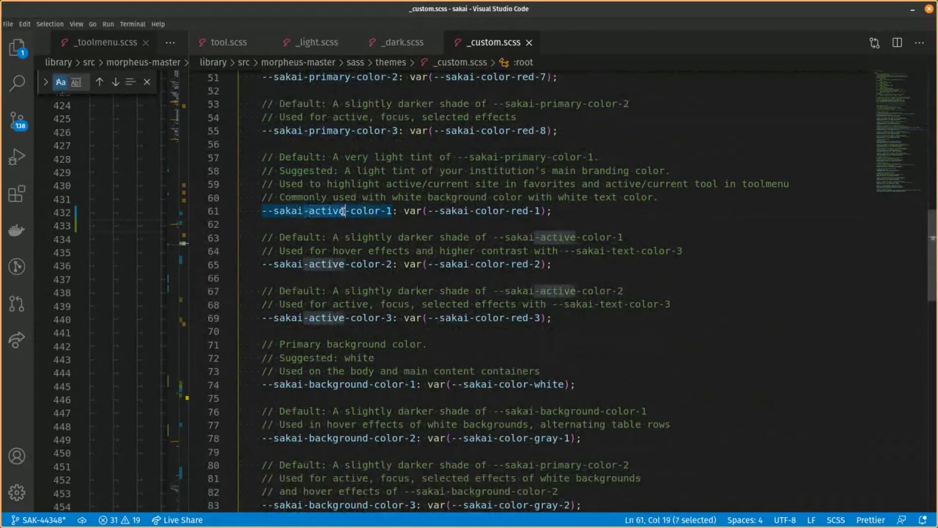
{"action": "scroll", "coordinate": [342, 211], "scroll_direction": "down", "scroll_amount": 3}
{"action": "scroll", "coordinate": [320, 245], "scroll_direction": "down", "scroll_amount": 5}
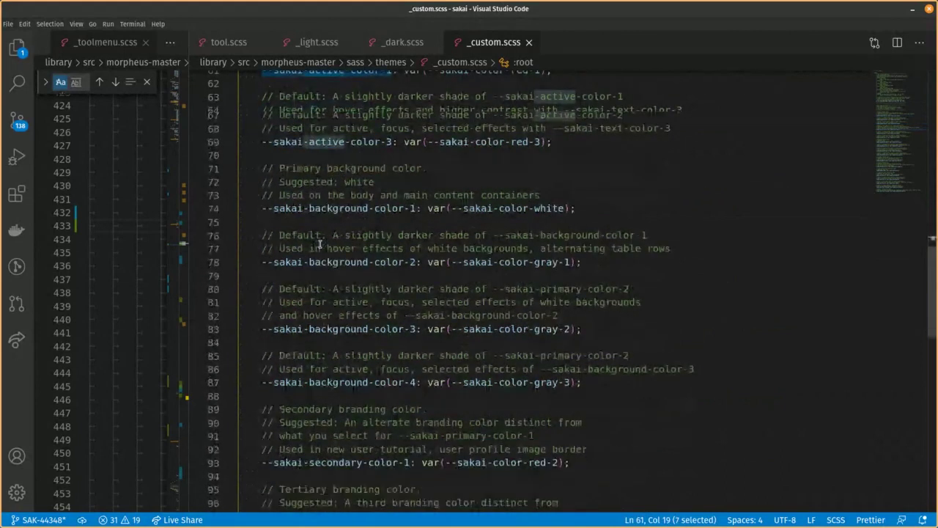
{"action": "scroll", "coordinate": [320, 244], "scroll_direction": "down", "scroll_amount": 1}
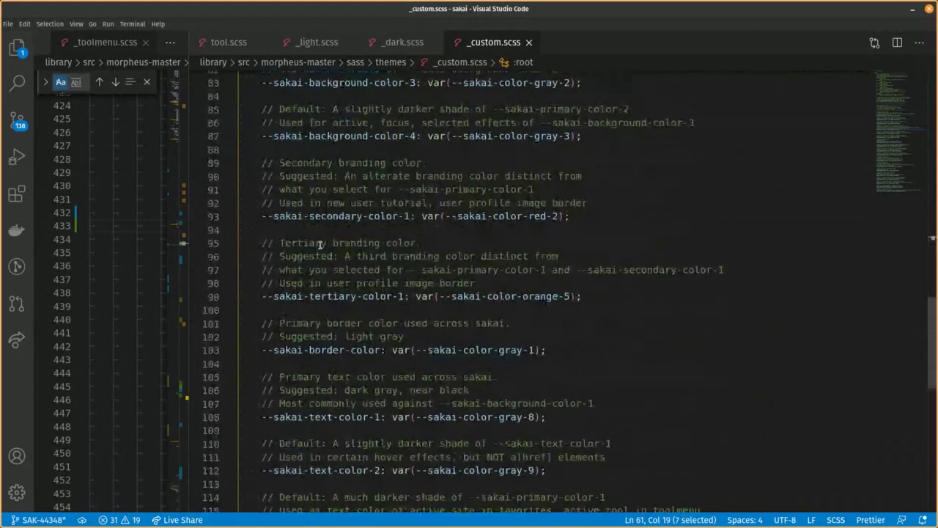
{"action": "scroll", "coordinate": [320, 245], "scroll_direction": "down", "scroll_amount": 4}
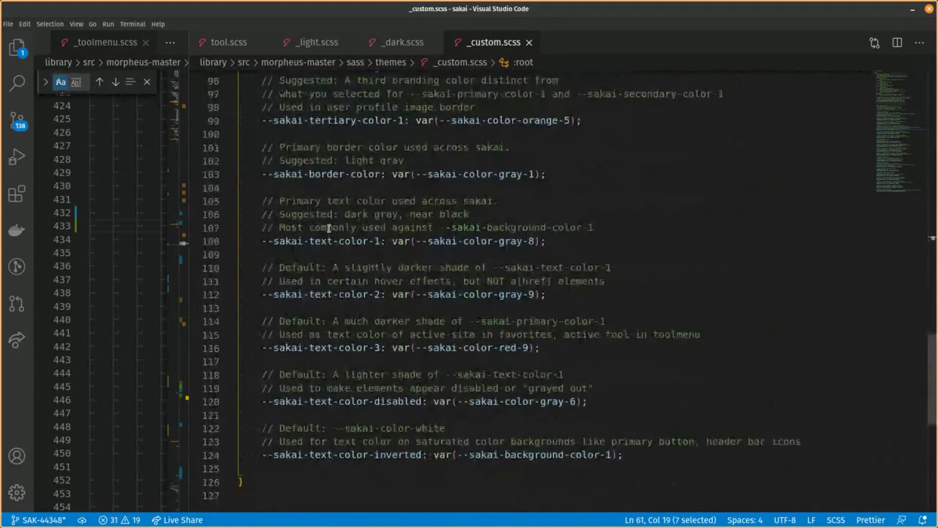
{"action": "left_click_drag", "start_coordinate": [304, 120], "coordinate": [579, 443]}
{"action": "scroll", "coordinate": [581, 390], "scroll_direction": "up", "scroll_amount": 7}
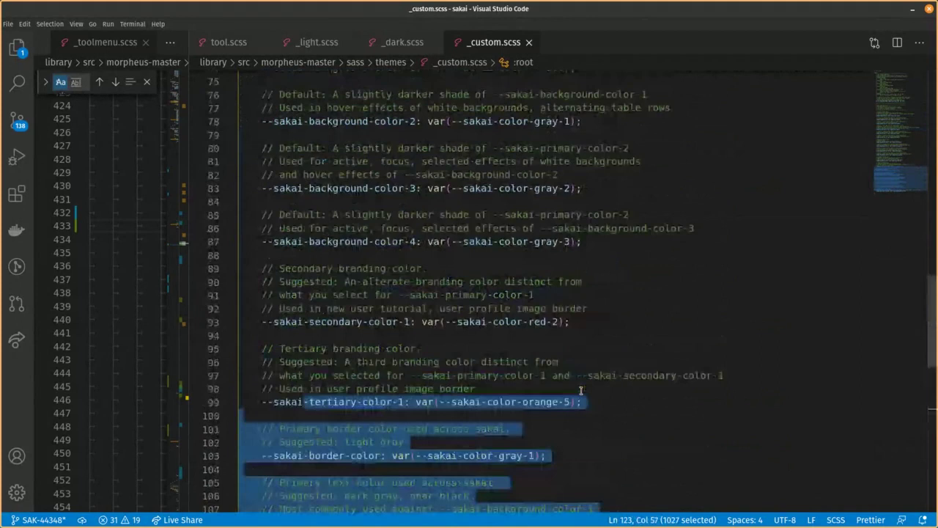
{"action": "scroll", "coordinate": [580, 390], "scroll_direction": "up", "scroll_amount": 5}
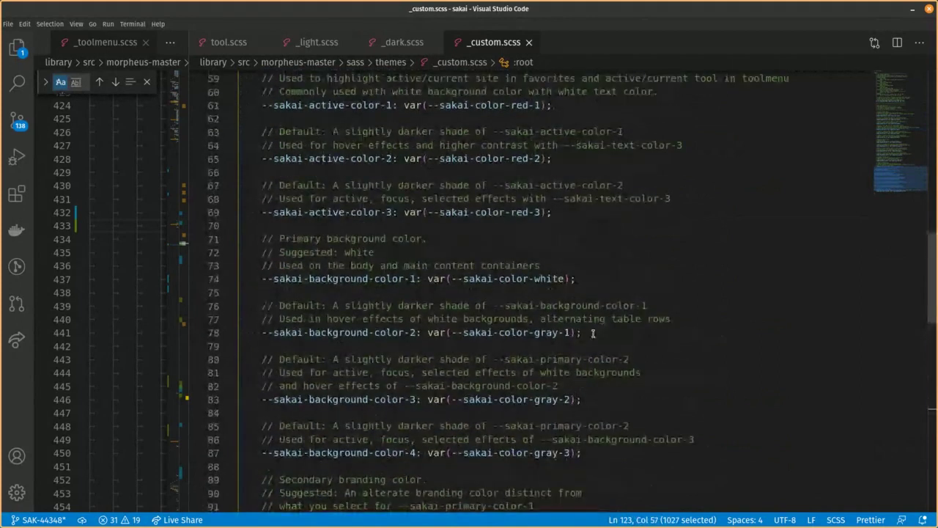
{"action": "scroll", "coordinate": [511, 100], "scroll_direction": "up", "scroll_amount": 6}
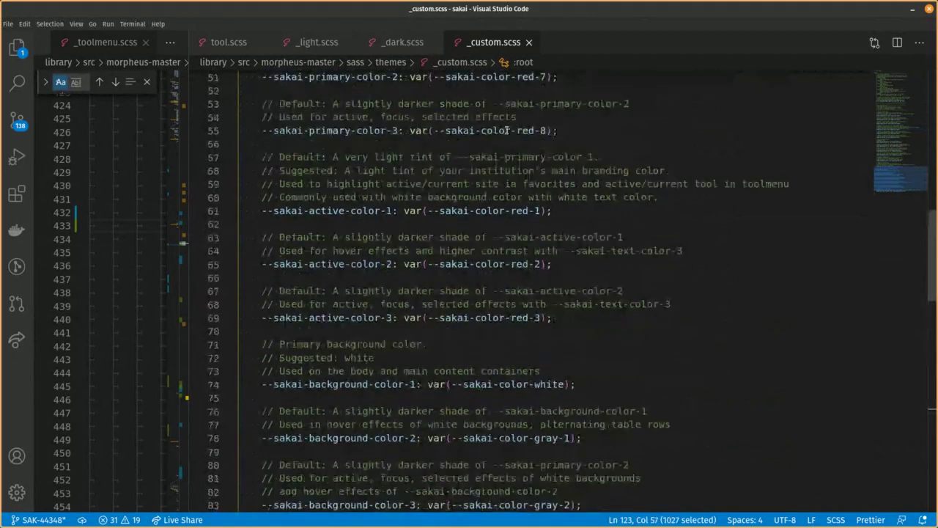
{"action": "scroll", "coordinate": [507, 130], "scroll_direction": "up", "scroll_amount": 8}
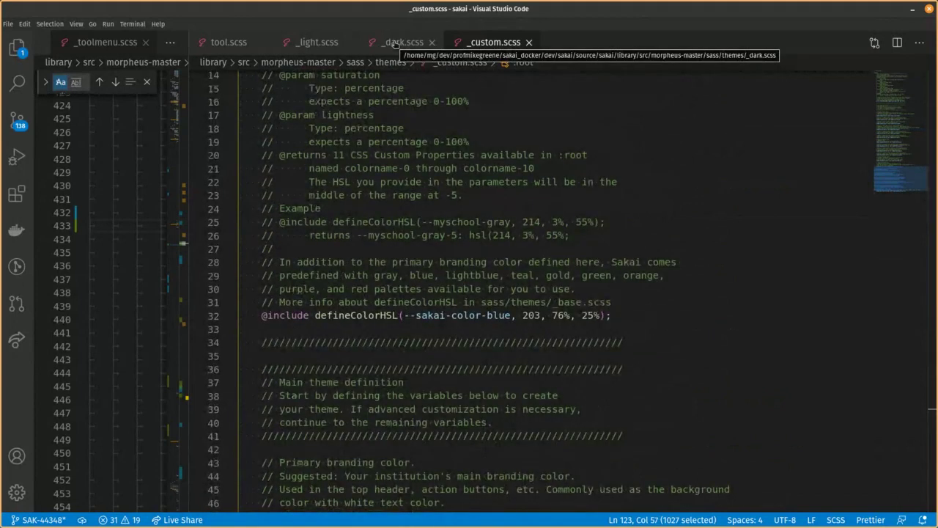
{"action": "left_click", "coordinate": [233, 45]}
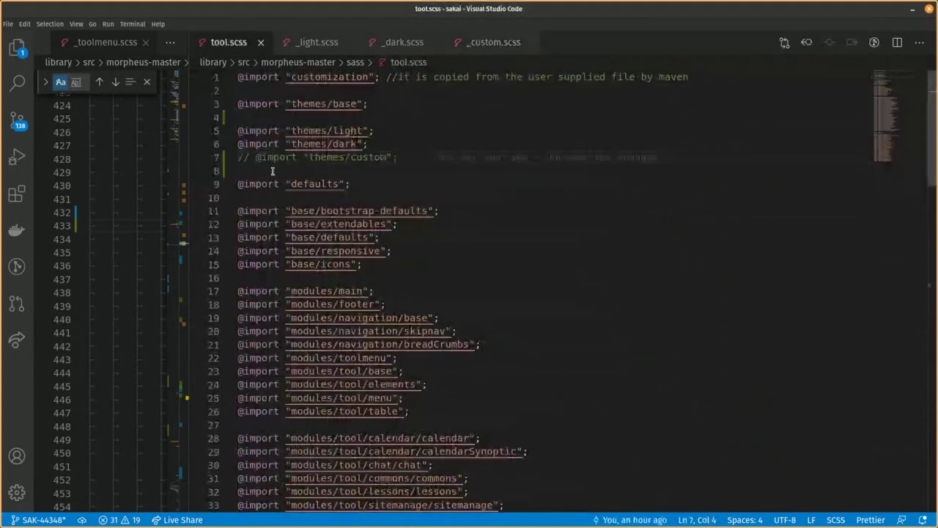
Uncomment the line-7 themes/custom import in tool.scss, save, check the browser, then reopen _custom.scss
{"action": "key", "text": "ctrl+slash"}
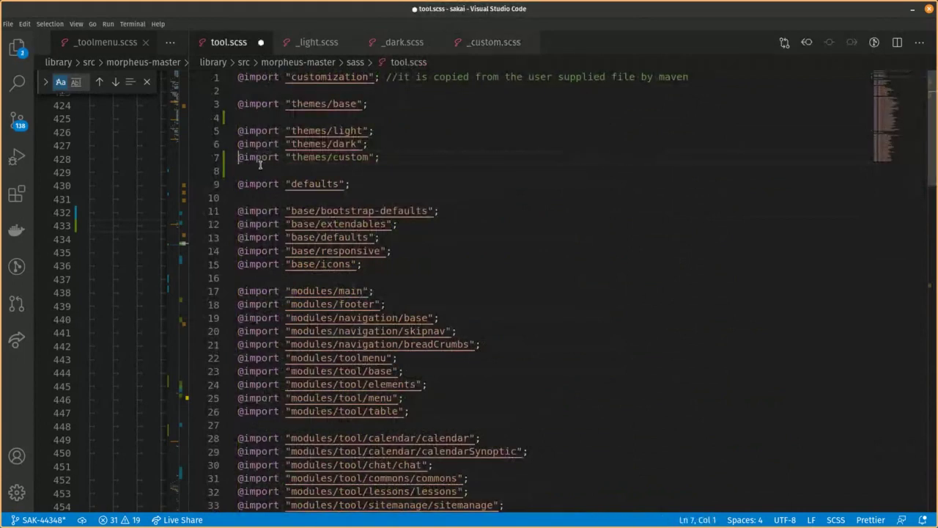
{"action": "key", "text": "ctrl+s"}
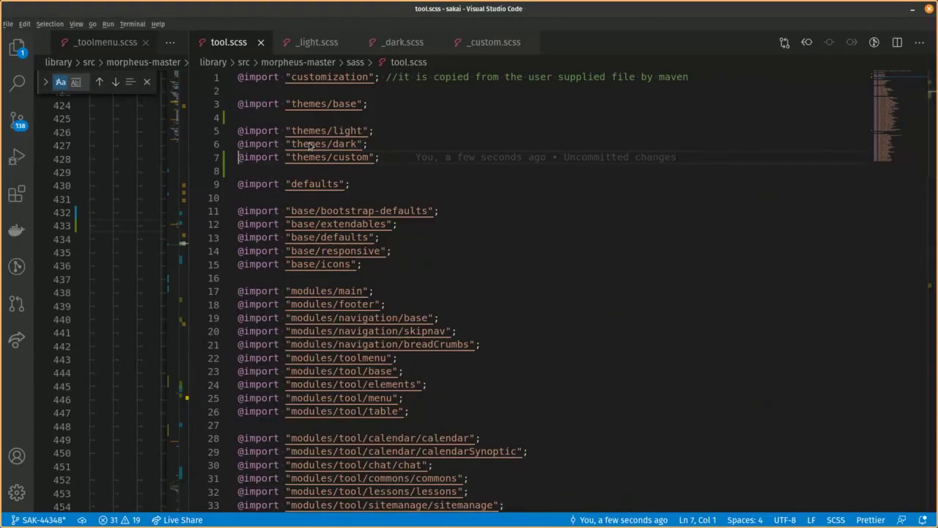
{"action": "key", "text": "alt+Tab"}
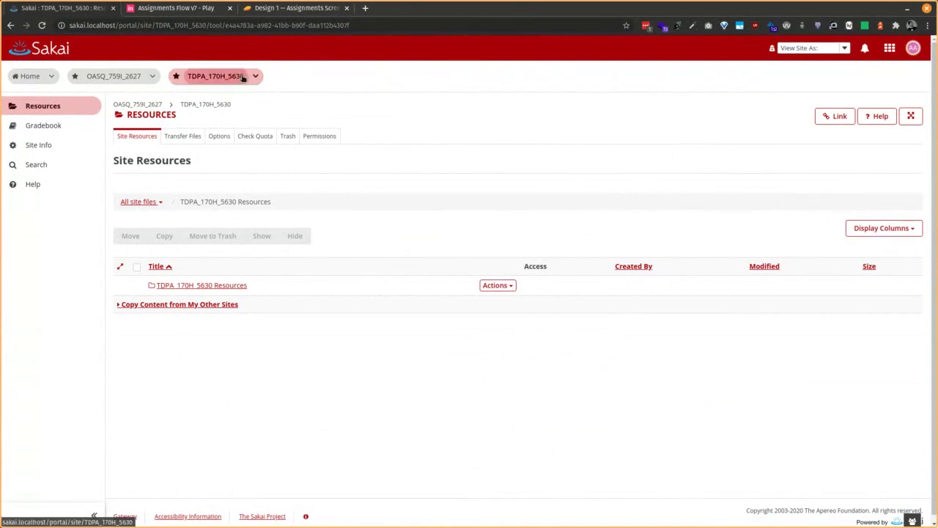
{"action": "left_click", "coordinate": [222, 307]}
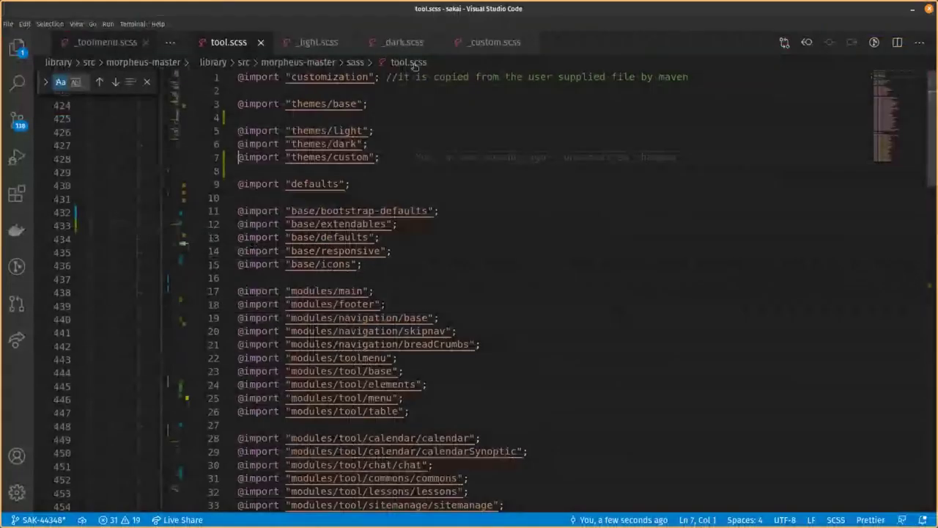
{"action": "left_click", "coordinate": [490, 44]}
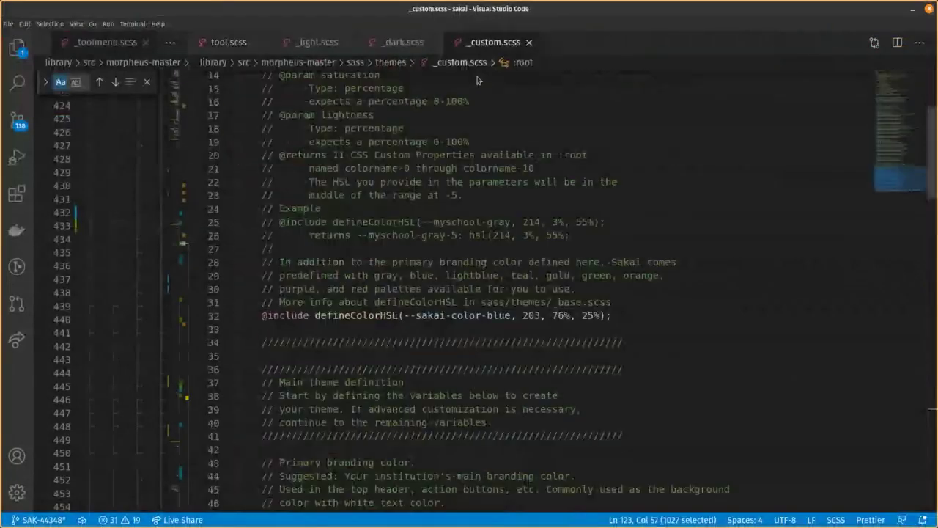
Replace all 'red' with 'purple' in _custom.scss, save it, and switch to the Sakai browser
{"action": "key", "text": "ctrl+f"}
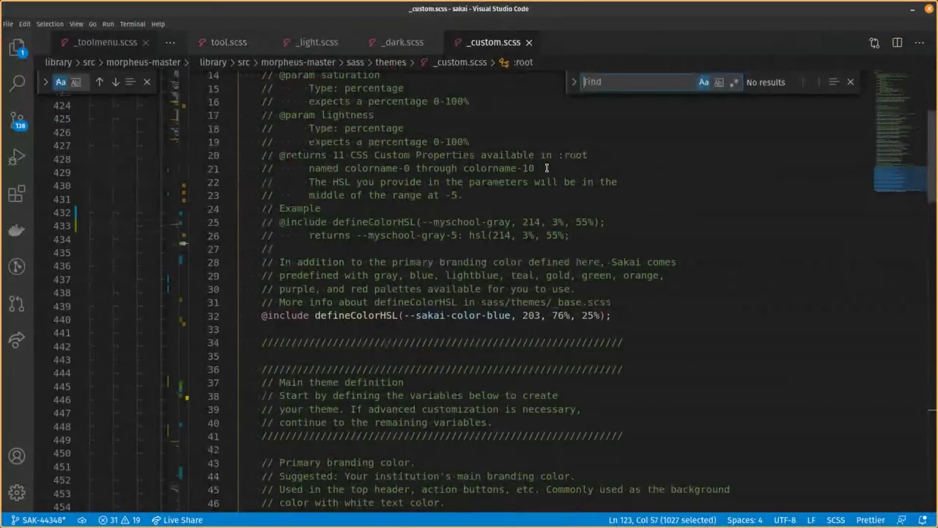
{"action": "type", "text": "red"}
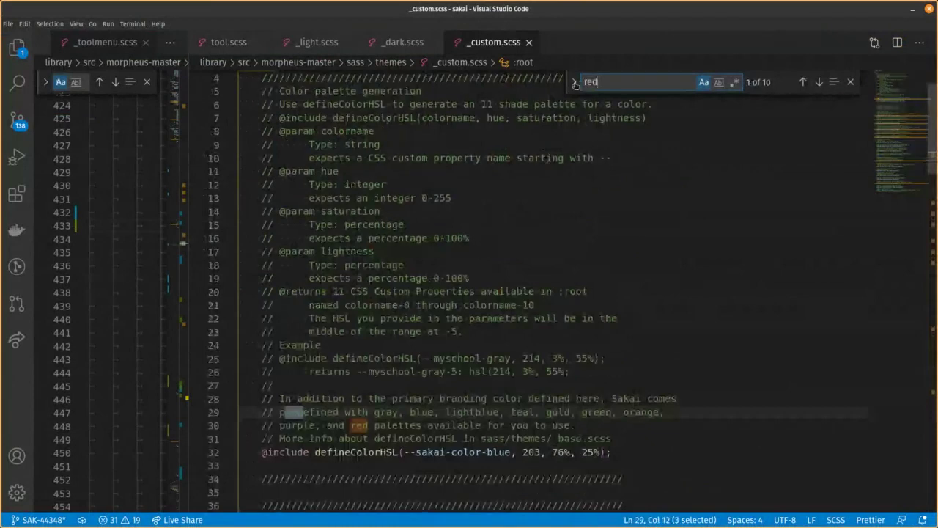
{"action": "left_click", "coordinate": [575, 82]}
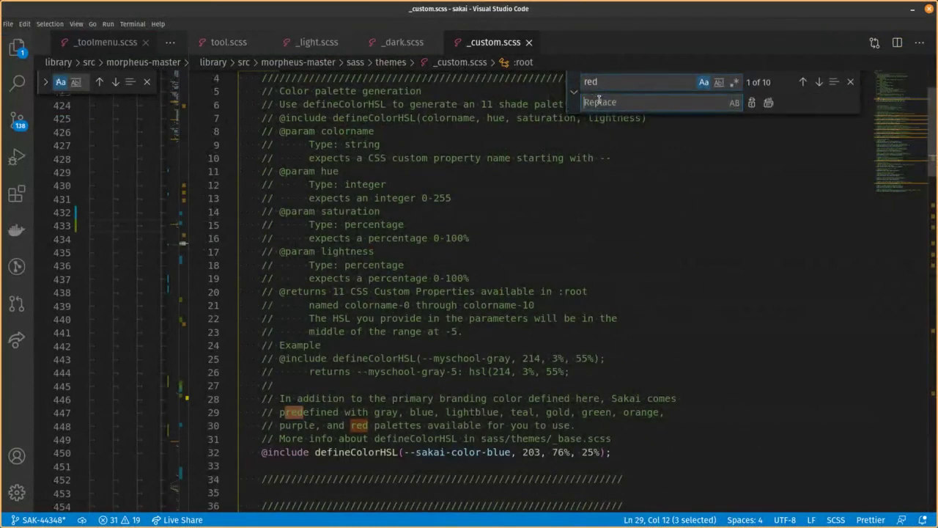
{"action": "type", "text": "purple"}
{"action": "left_click", "coordinate": [768, 102]}
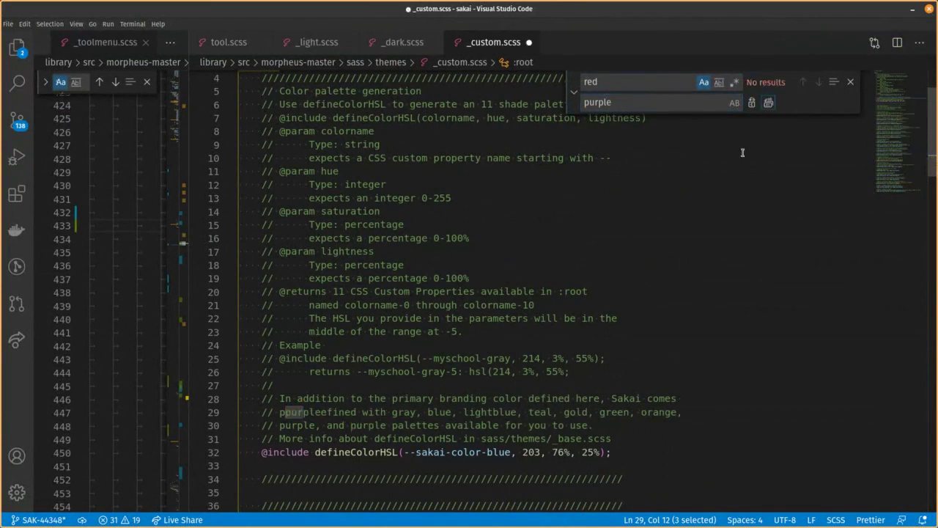
{"action": "key", "text": "ctrl+s"}
{"action": "left_click", "coordinate": [743, 153]}
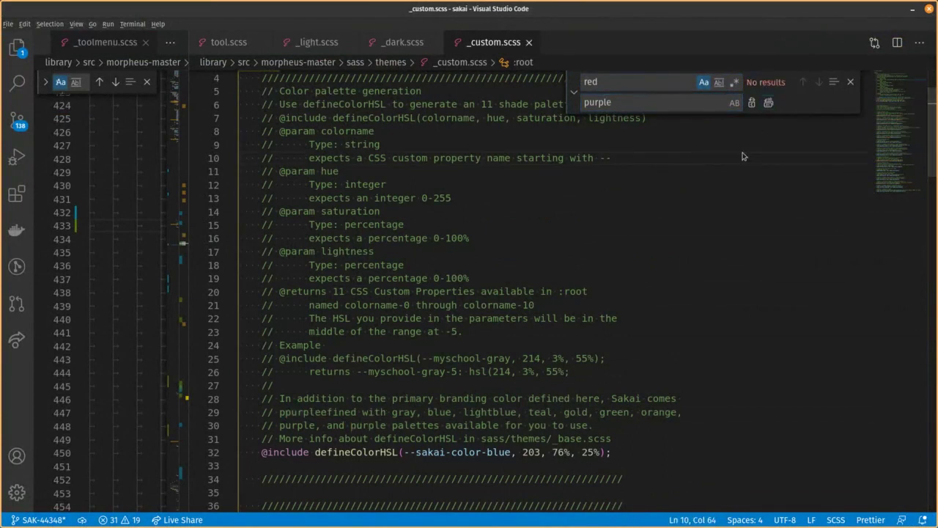
{"action": "key", "text": "alt+Tab"}
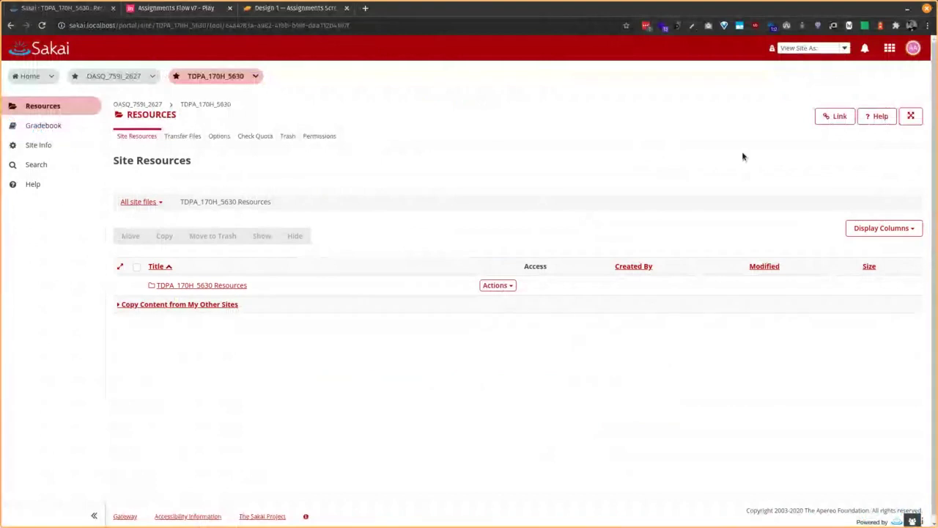
Reload the Sakai Resources page to show the purple theme, then go to the Home dashboard
{"action": "key", "text": "ctrl+r"}
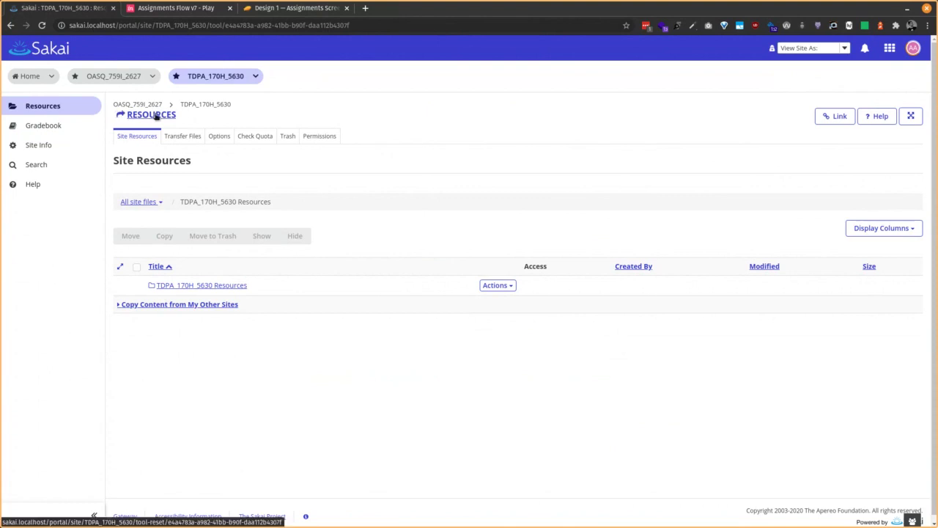
{"action": "left_click", "coordinate": [31, 79]}
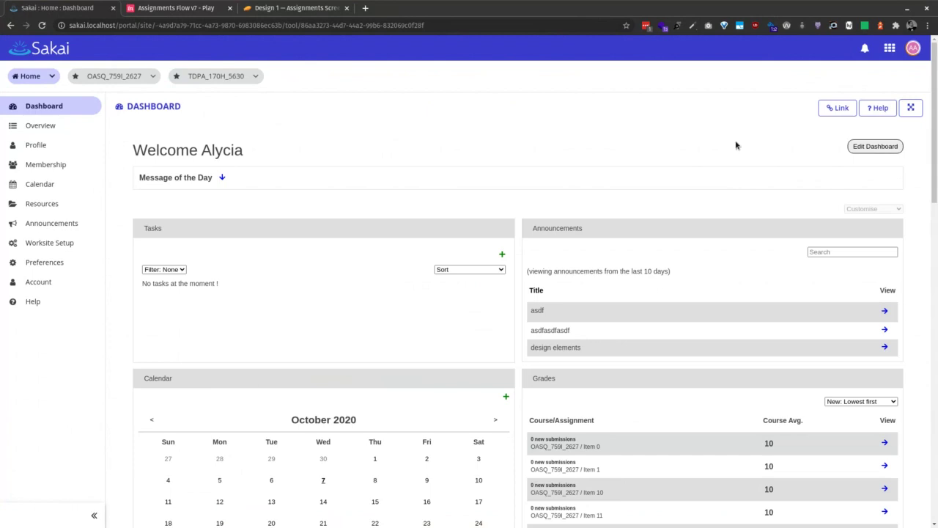
Open the avatar menu to inspect the purple-themed dropdown
{"action": "left_click", "coordinate": [913, 48]}
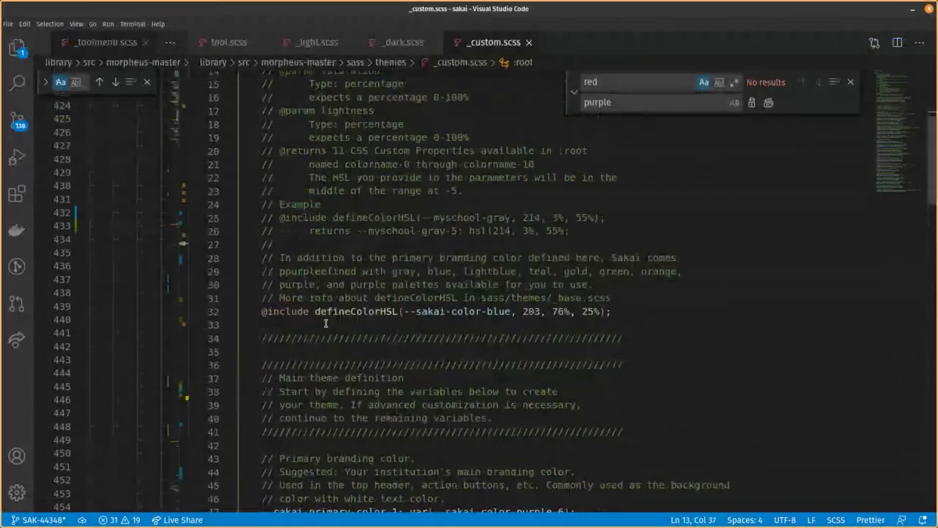
Rename the defineColorHSL palette on line 32 to --myschool and change its hue value
{"action": "left_click", "coordinate": [326, 323]}
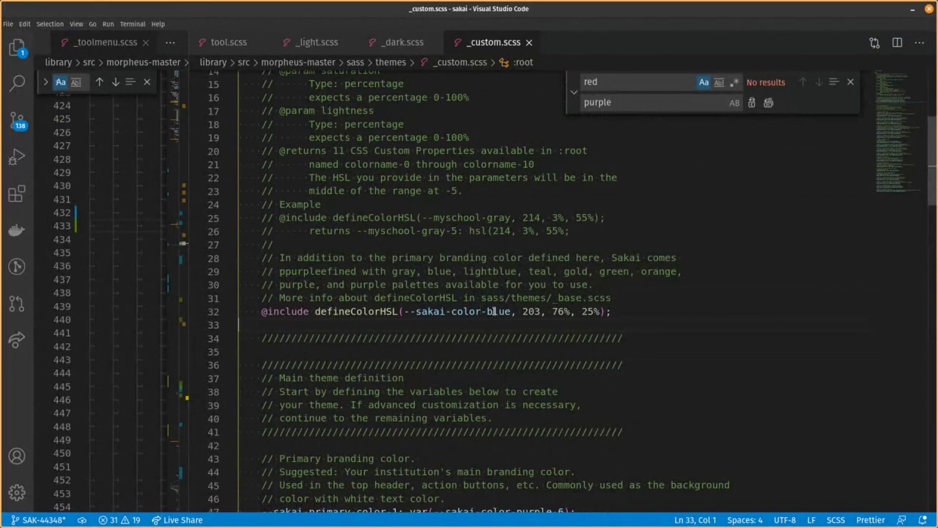
{"action": "left_click_drag", "start_coordinate": [512, 312], "coordinate": [414, 314]}
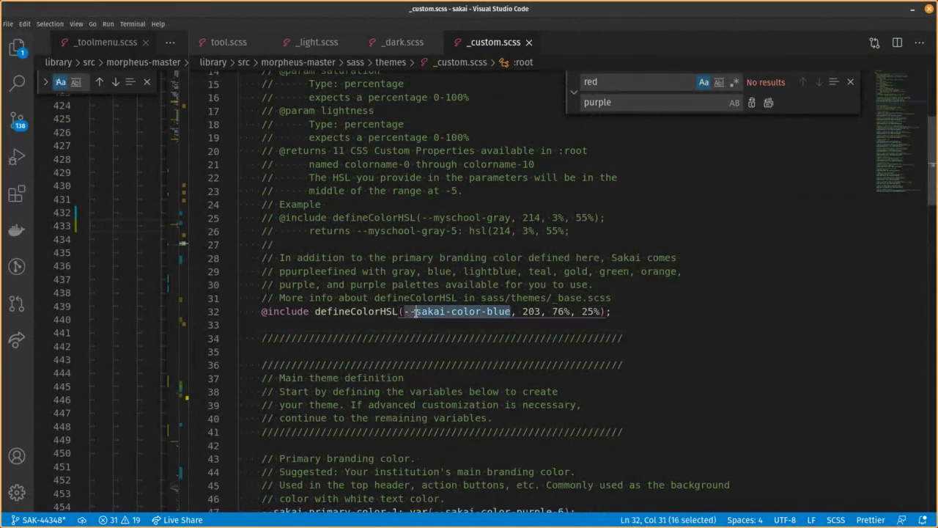
{"action": "type", "text": "my"}
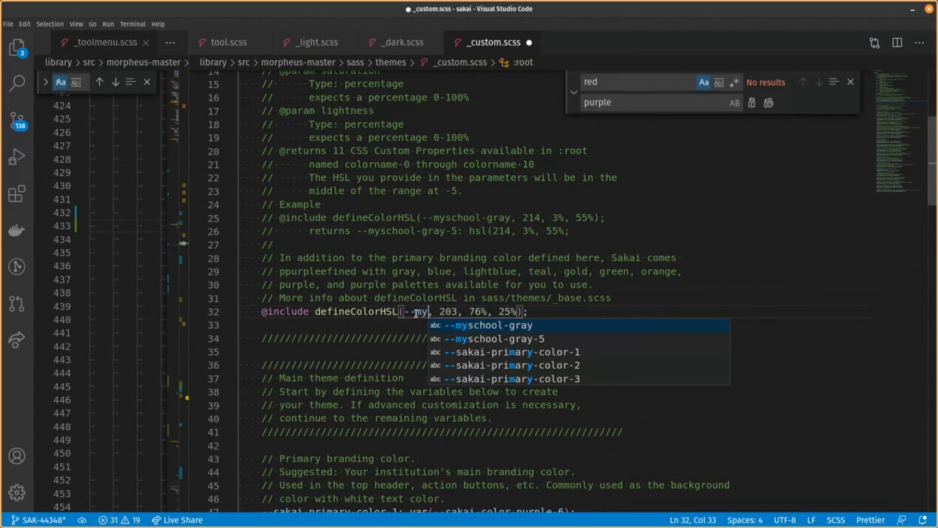
{"action": "type", "text": "school"}
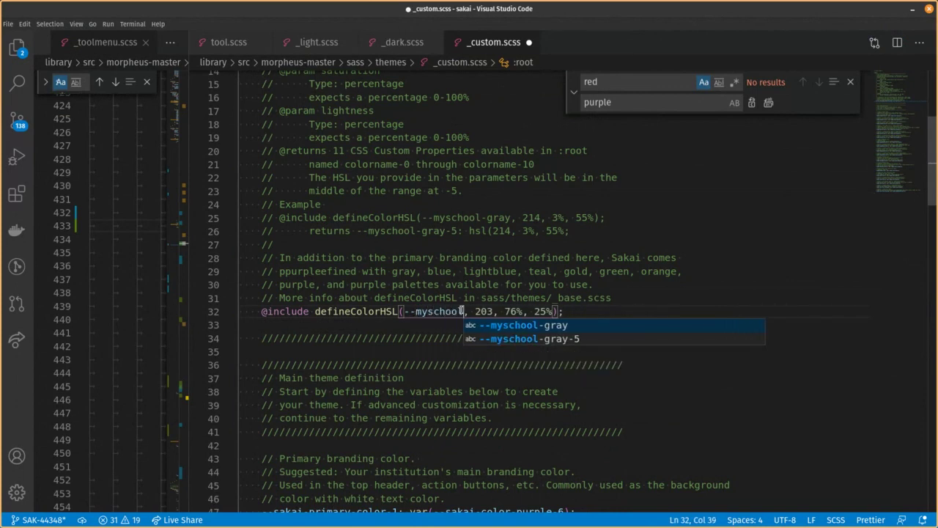
{"action": "double_click", "coordinate": [485, 312]}
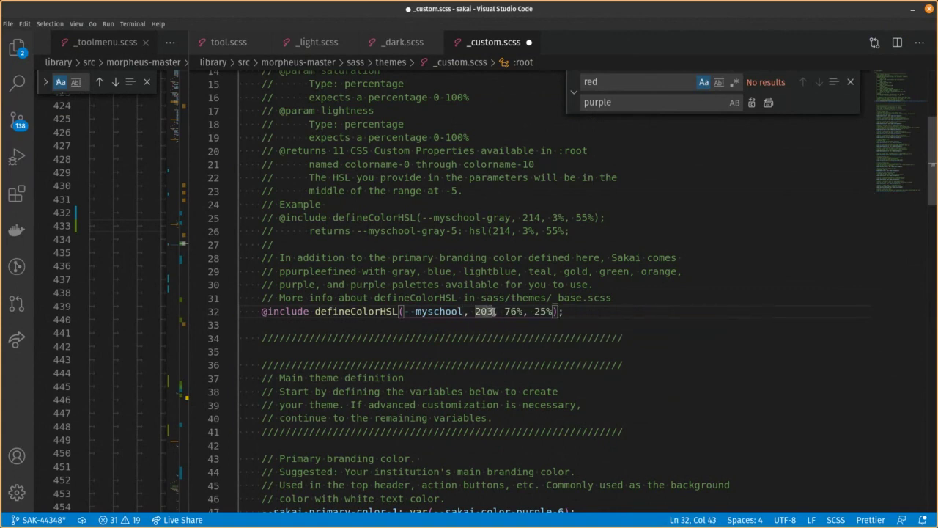
{"action": "left_click", "coordinate": [481, 312]}
{"action": "key", "text": "shift+Right"}
{"action": "key", "text": "shift+Right"}
{"action": "type", "text": "18"}
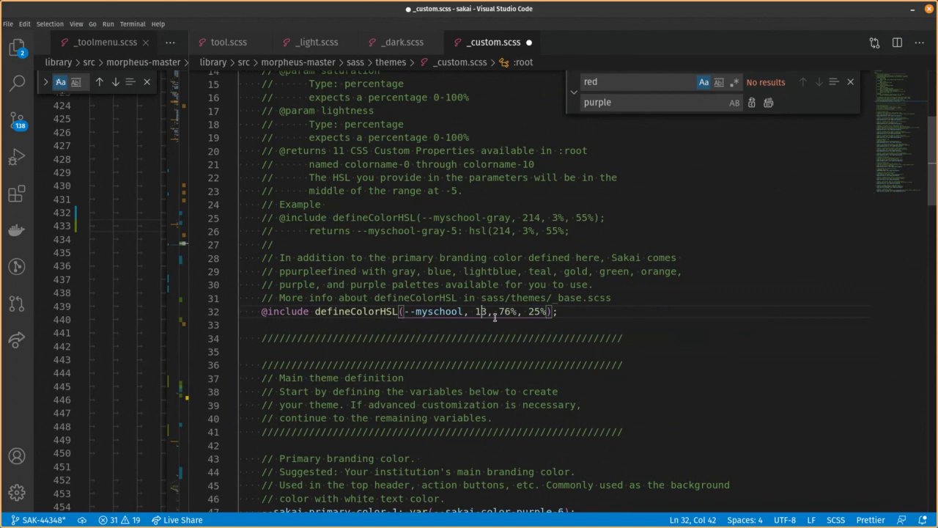
{"action": "type", "text": "53"}
Set the --myschool saturation to 56%, save, and review the defineColorHSL line
{"action": "double_click", "coordinate": [509, 311]}
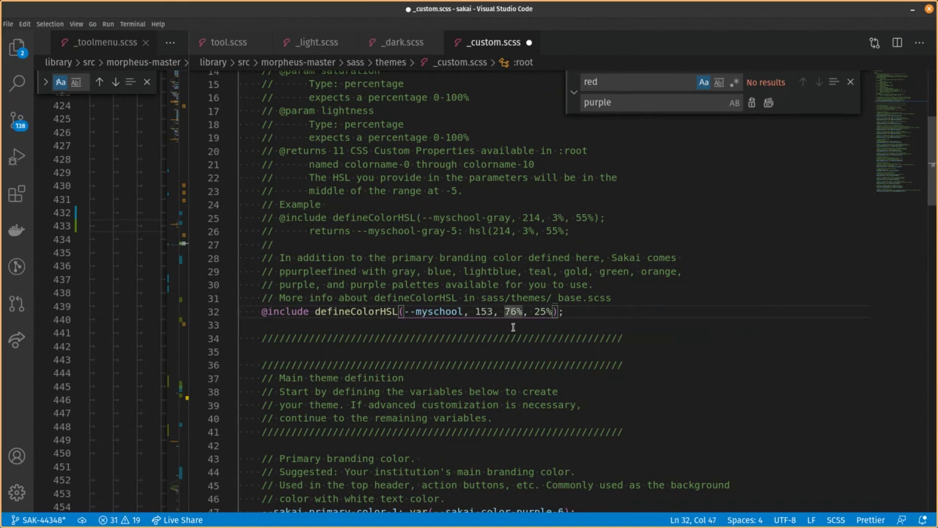
{"action": "type", "text": "56%"}
{"action": "key", "text": "ctrl+s"}
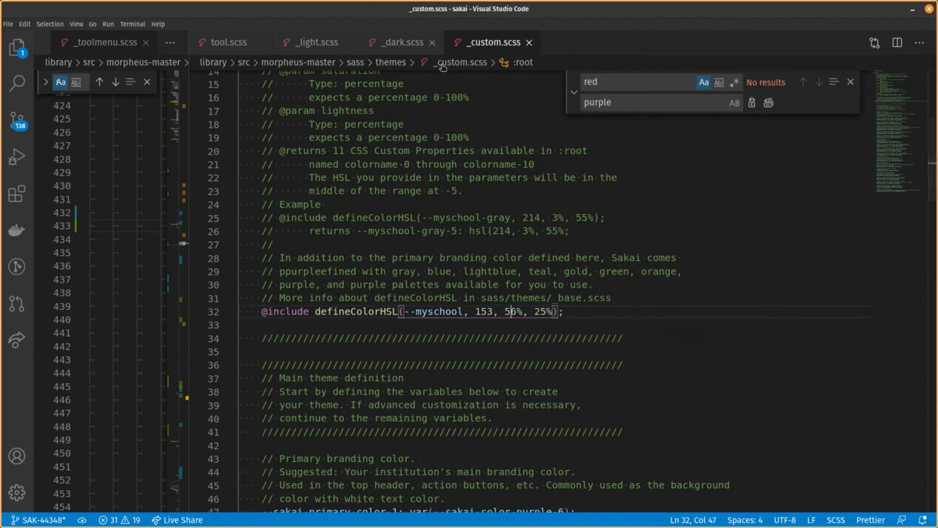
{"action": "left_click_drag", "start_coordinate": [273, 311], "coordinate": [439, 311]}
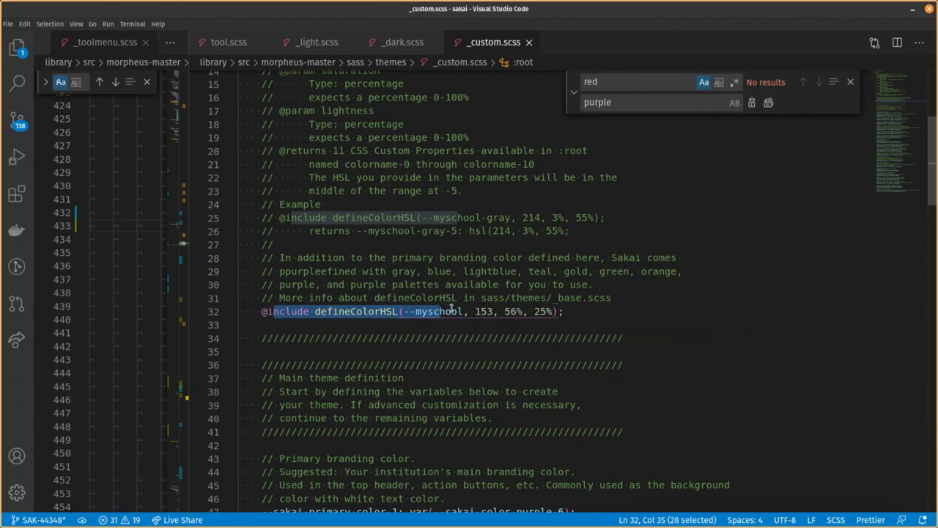
{"action": "left_click", "coordinate": [462, 311]}
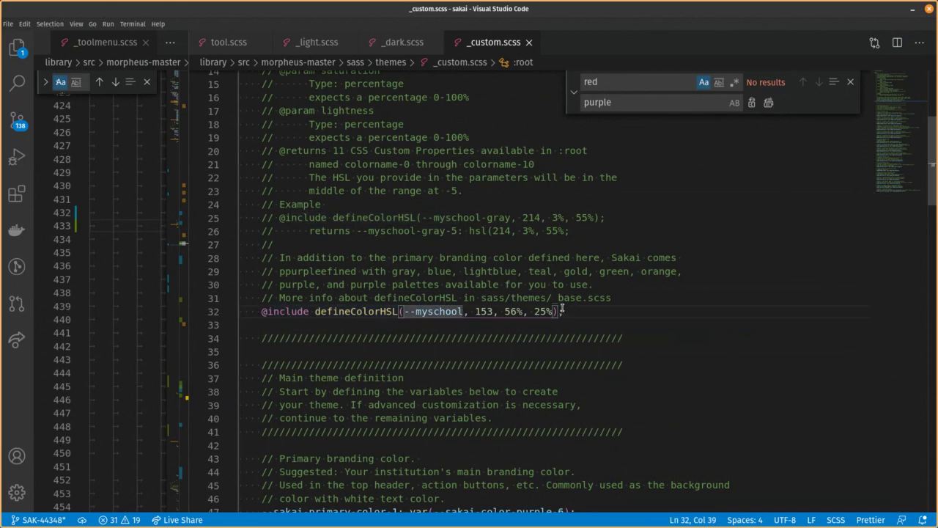
Replace every sakai-color-purple reference with myschool in _custom.scss, save, and return to Chrome
{"action": "scroll", "coordinate": [438, 324], "scroll_direction": "down", "scroll_amount": 5}
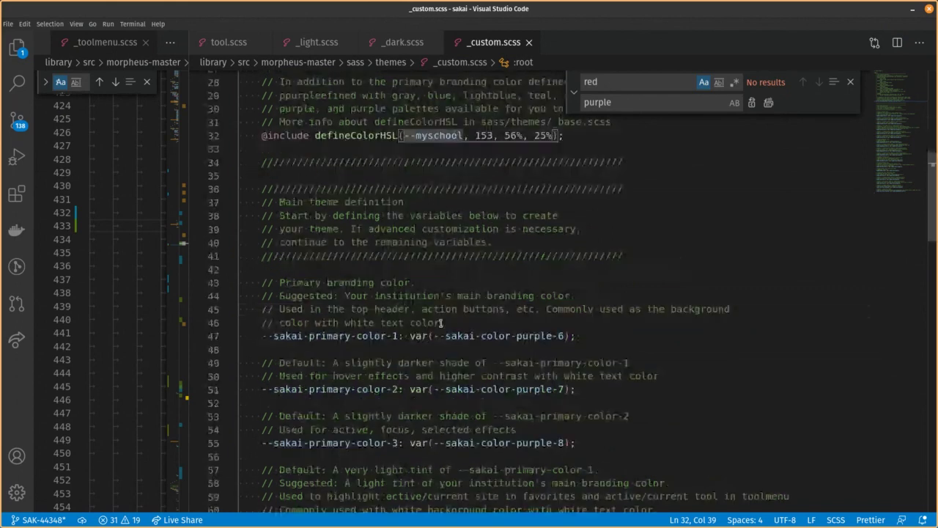
{"action": "left_click_drag", "start_coordinate": [446, 335], "coordinate": [552, 336]}
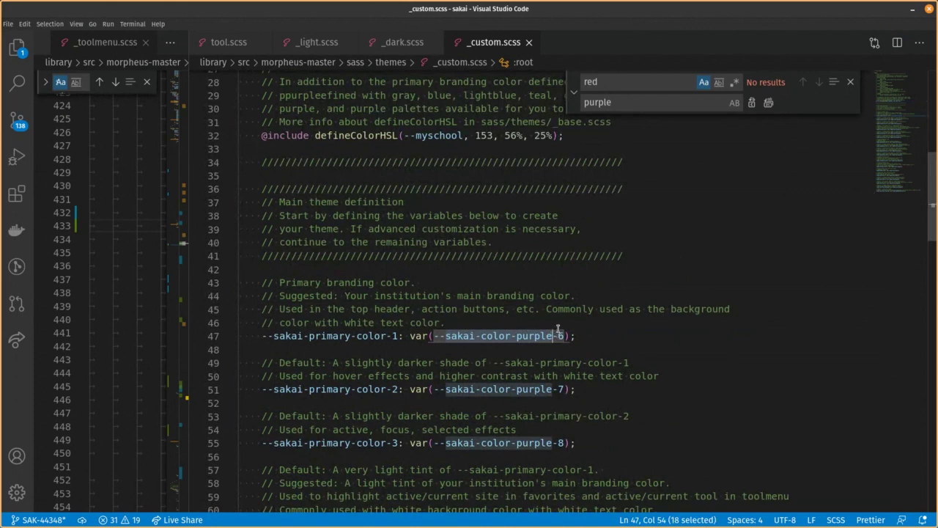
{"action": "key", "text": "ctrl+f"}
{"action": "left_click", "coordinate": [601, 103]}
{"action": "double_click", "coordinate": [602, 103]}
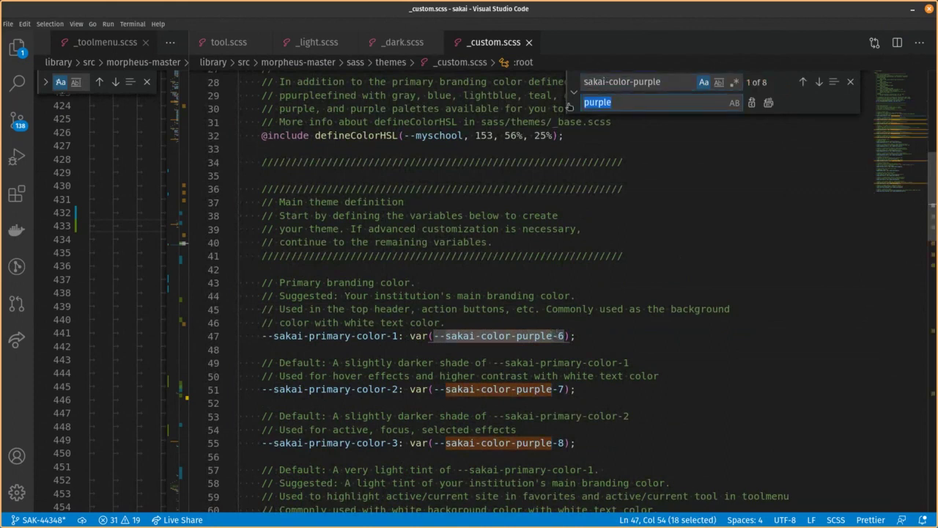
{"action": "type", "text": "myschool"}
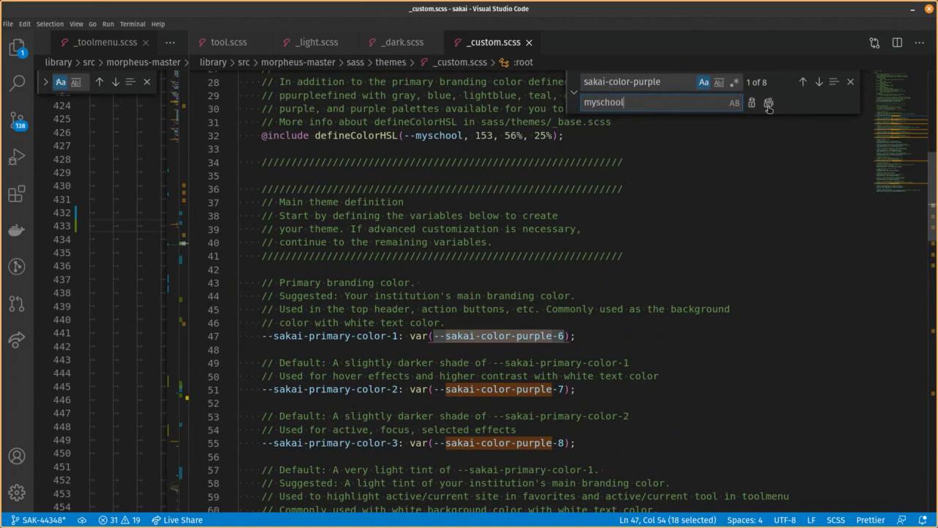
{"action": "left_click", "coordinate": [768, 102]}
{"action": "left_click", "coordinate": [724, 229]}
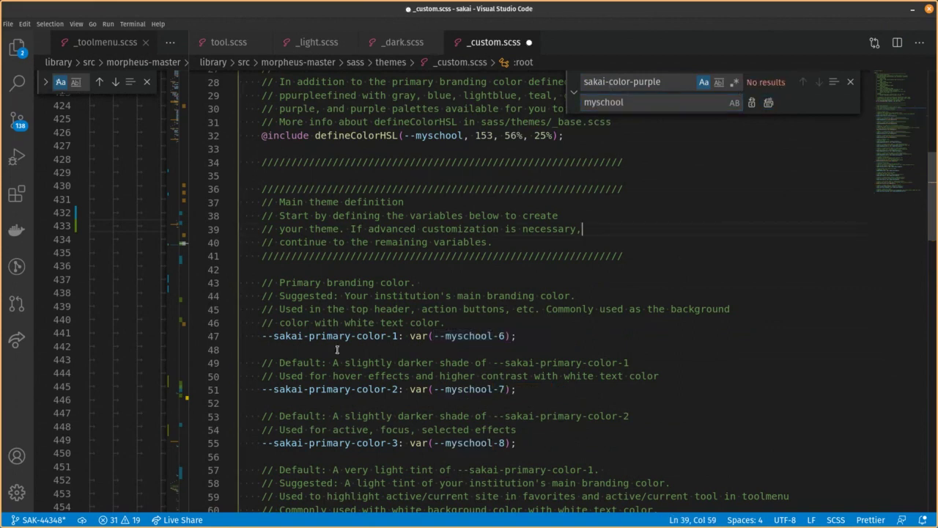
{"action": "left_click_drag", "start_coordinate": [410, 335], "coordinate": [485, 335]}
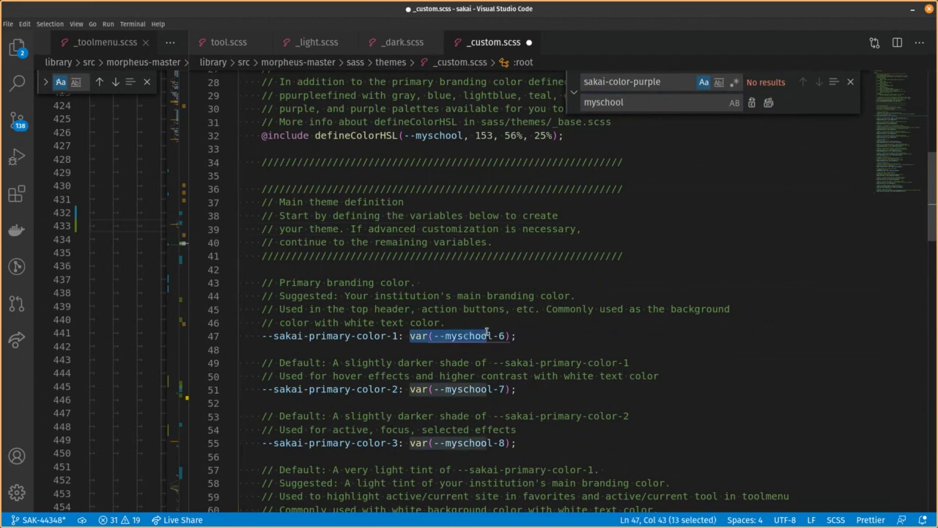
{"action": "key", "text": "ctrl+s"}
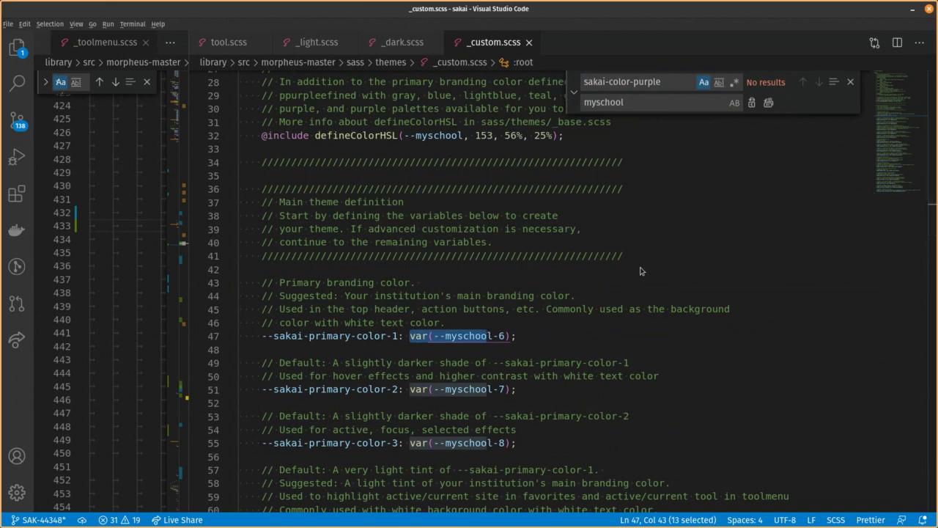
{"action": "key", "text": "alt+Tab"}
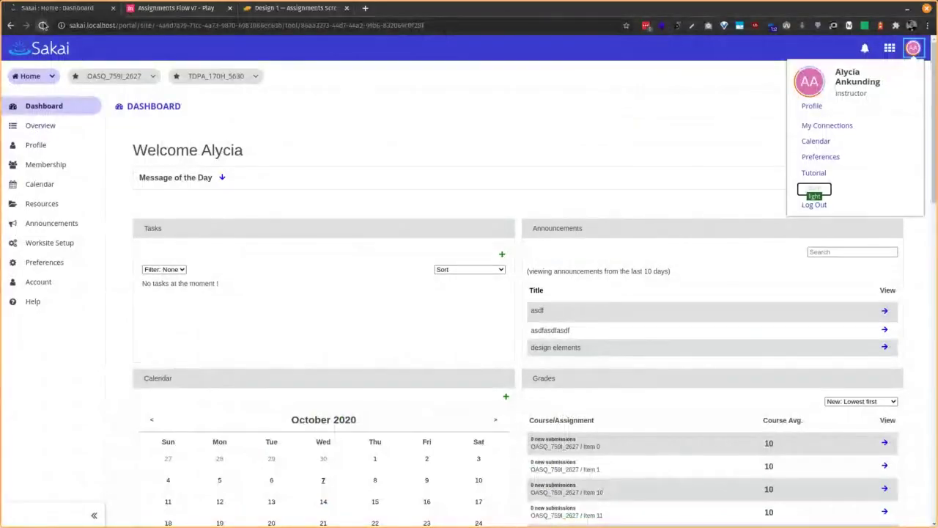
Reload Sakai and reopen the Dashboard to check the green myschool theme, then right-click the header
{"action": "left_click", "coordinate": [43, 25]}
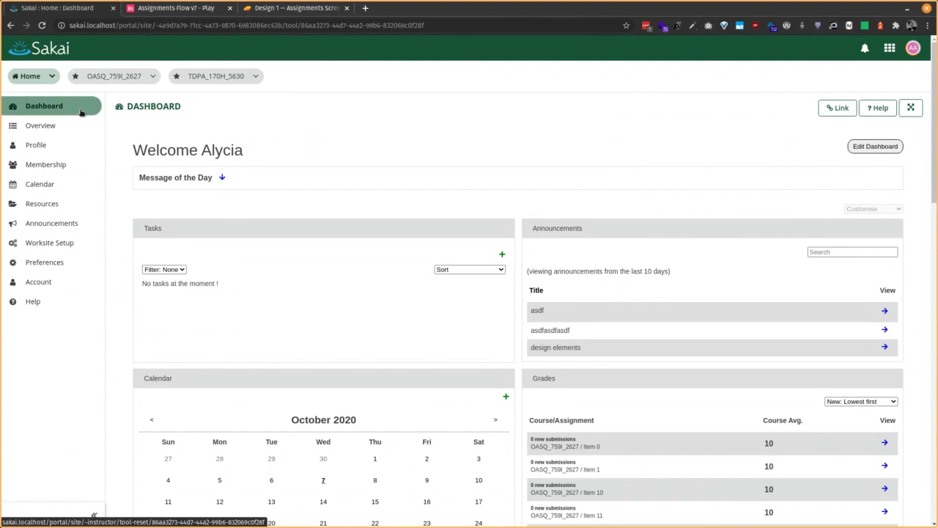
{"action": "left_click", "coordinate": [80, 111]}
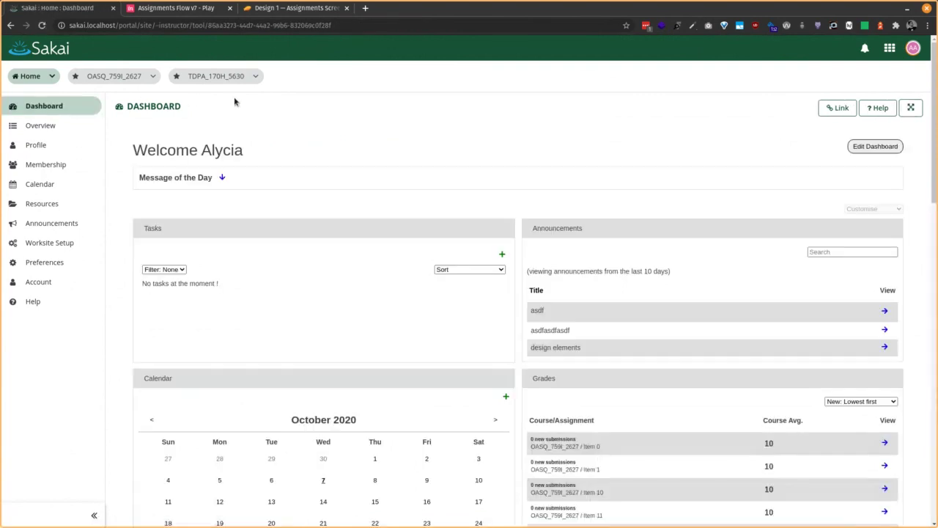
{"action": "scroll", "coordinate": [350, 106], "scroll_direction": "down", "scroll_amount": 3}
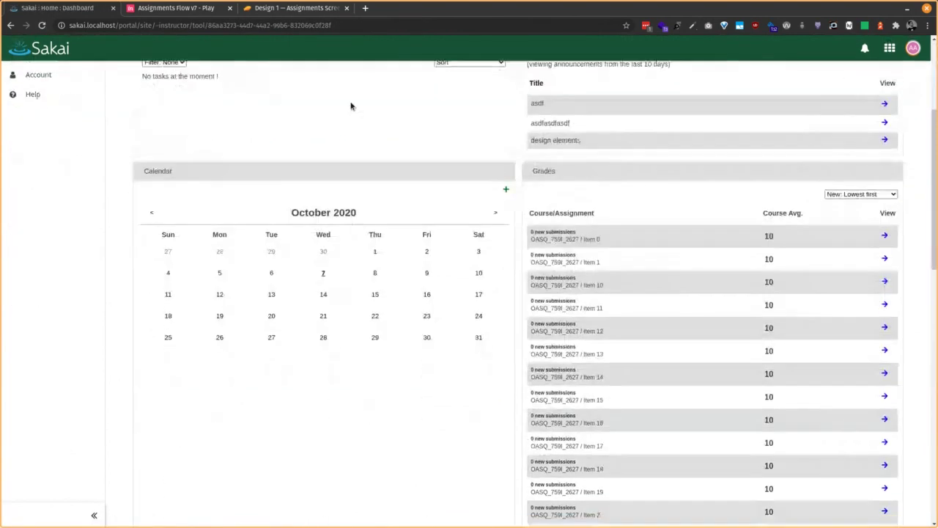
{"action": "scroll", "coordinate": [351, 106], "scroll_direction": "up", "scroll_amount": 3}
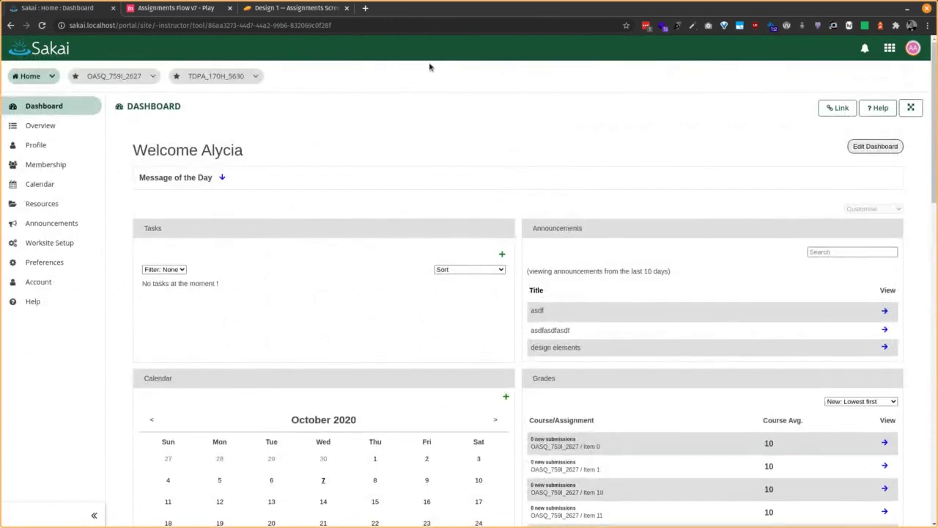
{"action": "right_click", "coordinate": [412, 47]}
Open DevTools, widen it, hide the console, and select the html element
{"action": "left_click", "coordinate": [449, 248]}
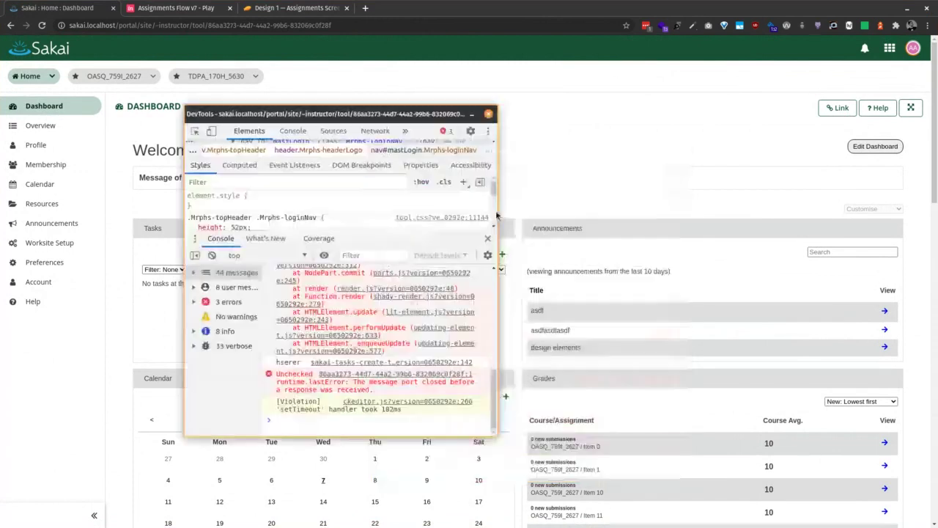
{"action": "left_click_drag", "start_coordinate": [493, 215], "coordinate": [899, 216]}
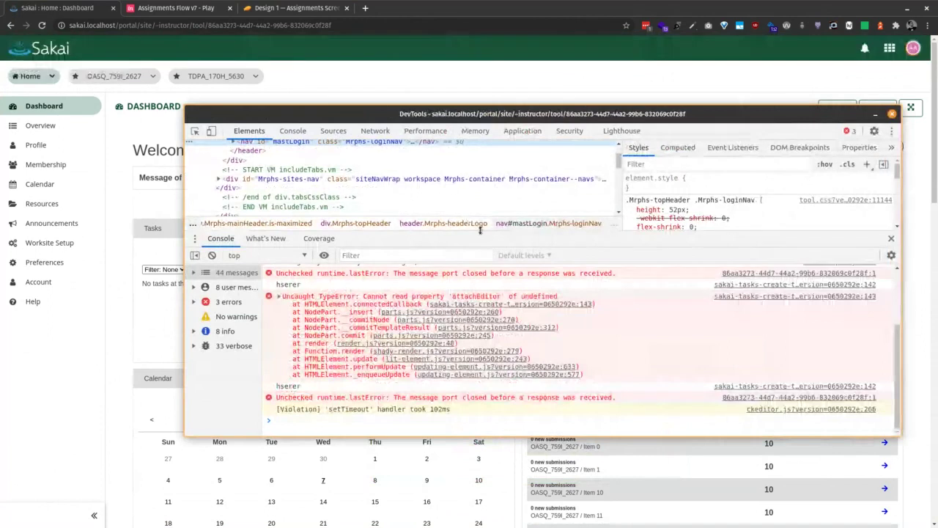
{"action": "key", "text": "Escape"}
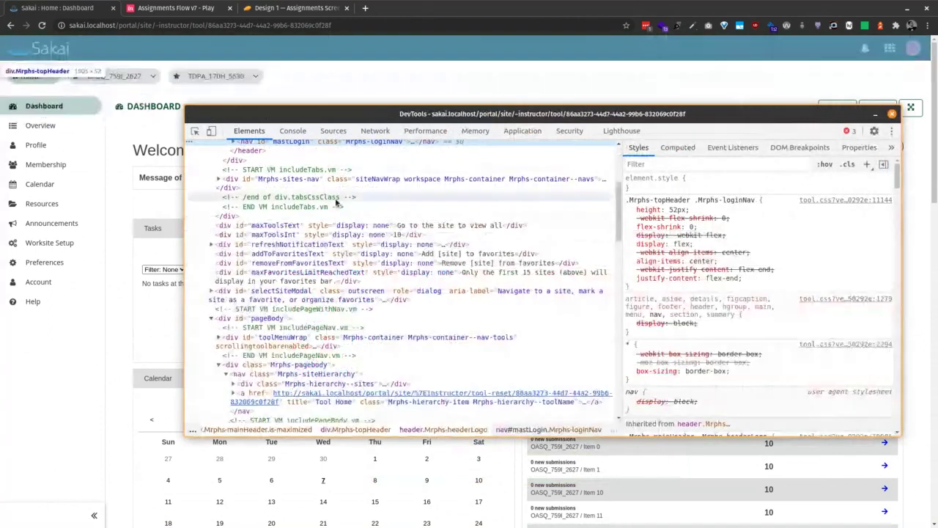
{"action": "scroll", "coordinate": [226, 177], "scroll_direction": "up", "scroll_amount": 5}
{"action": "left_click", "coordinate": [226, 177]}
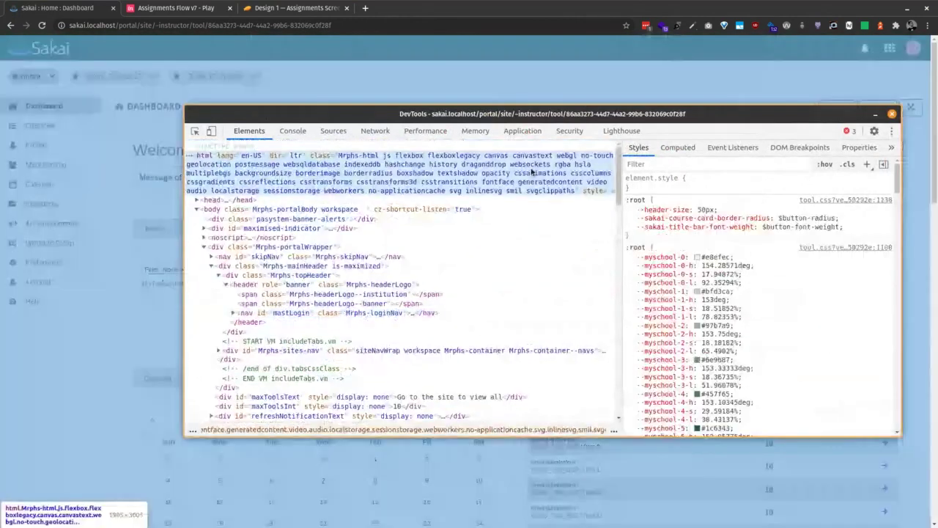
Check --myschool-6 is #175237 and expand the remaining sakai CSS variables
{"action": "scroll", "coordinate": [740, 255], "scroll_direction": "down", "scroll_amount": 2}
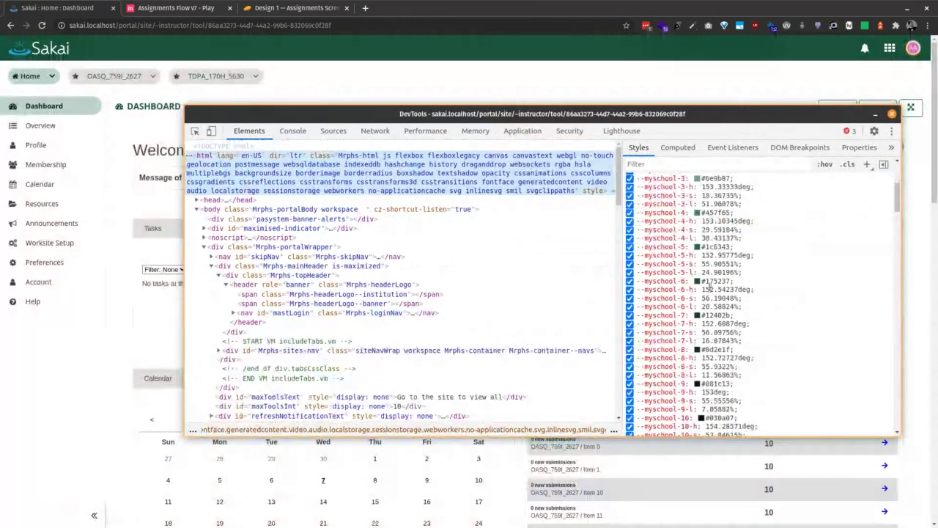
{"action": "left_click_drag", "start_coordinate": [731, 280], "coordinate": [715, 281]}
{"action": "scroll", "coordinate": [762, 313], "scroll_direction": "down", "scroll_amount": 5}
{"action": "scroll", "coordinate": [680, 302], "scroll_direction": "down", "scroll_amount": 1}
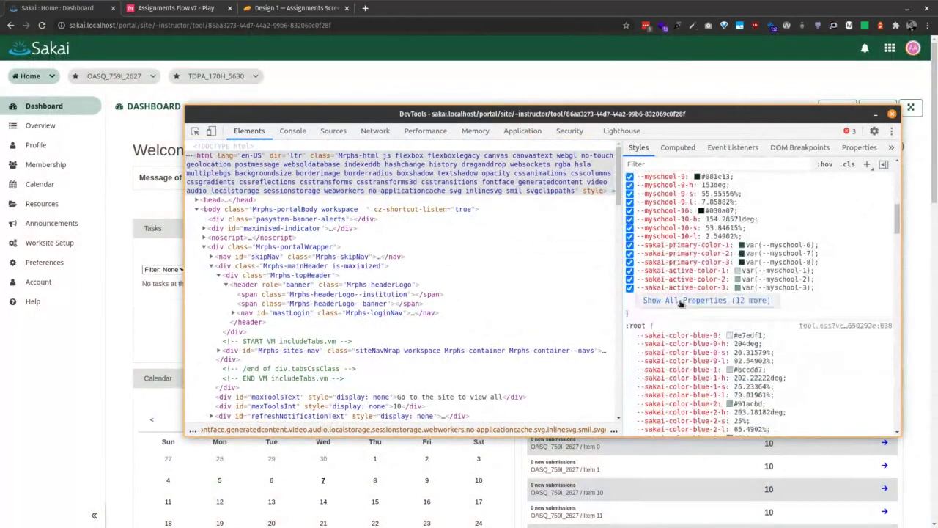
{"action": "left_click", "coordinate": [680, 301]}
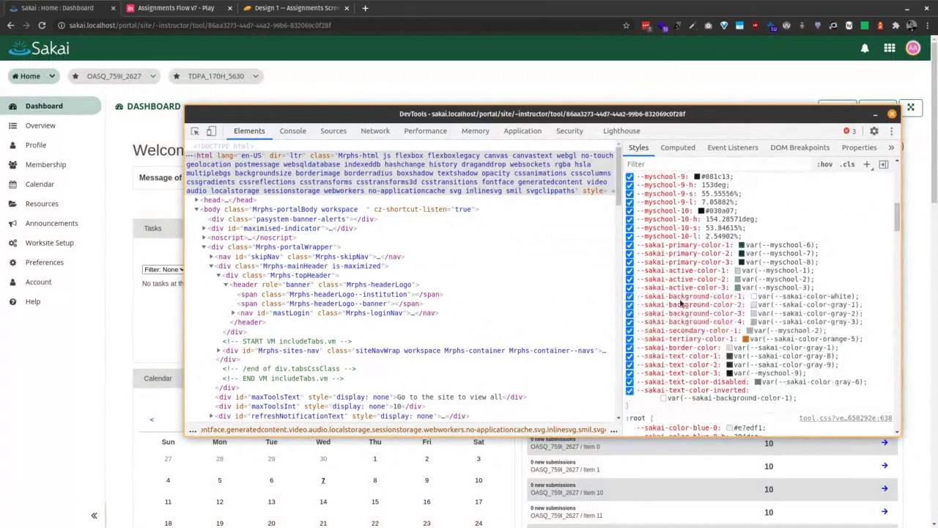
{"action": "scroll", "coordinate": [681, 303], "scroll_direction": "down", "scroll_amount": 4}
{"action": "scroll", "coordinate": [680, 303], "scroll_direction": "up", "scroll_amount": 5}
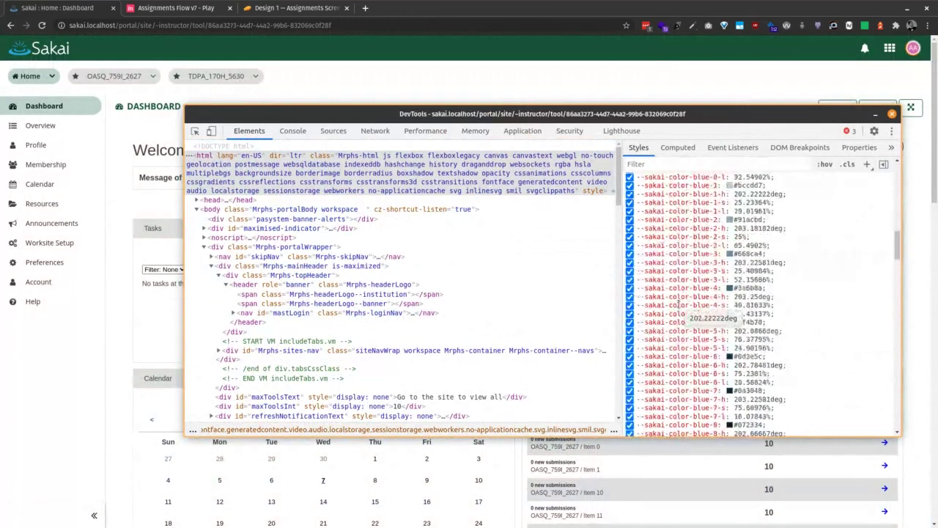
{"action": "scroll", "coordinate": [680, 303], "scroll_direction": "up", "scroll_amount": 8}
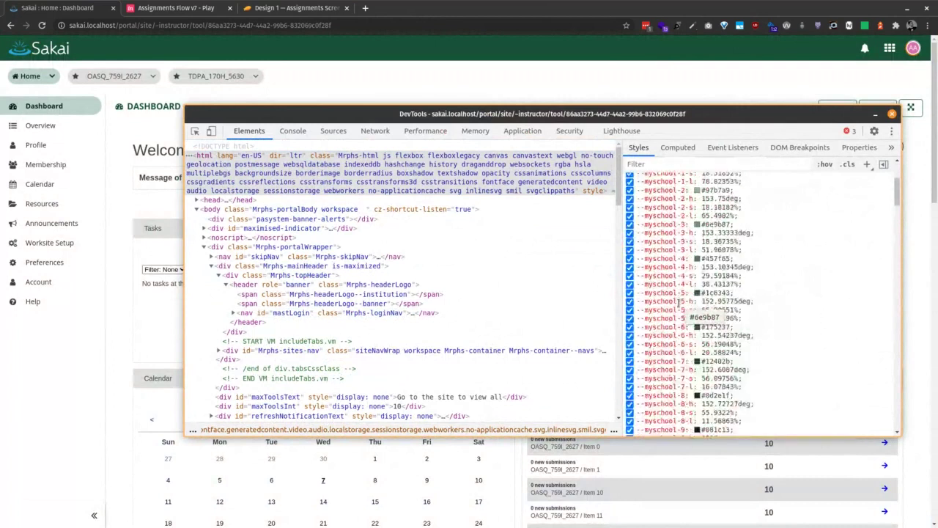
{"action": "scroll", "coordinate": [678, 303], "scroll_direction": "down", "scroll_amount": 10}
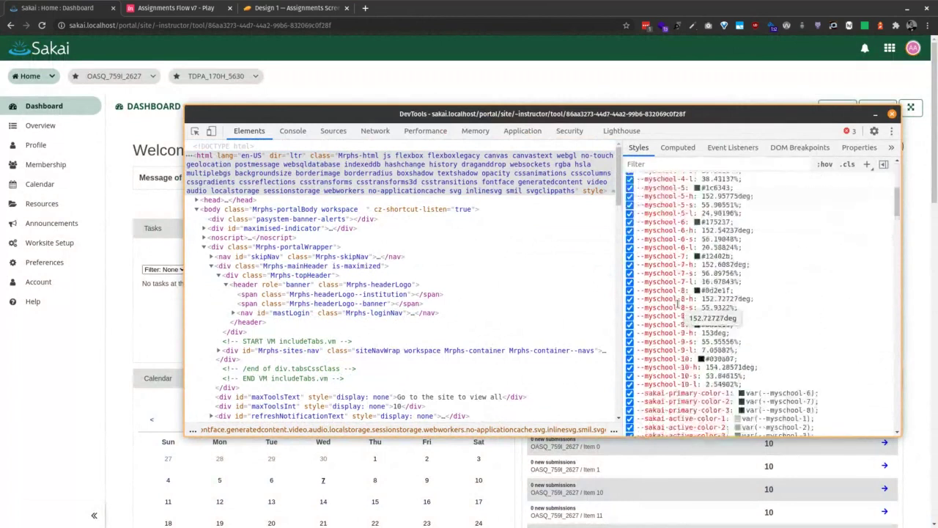
{"action": "scroll", "coordinate": [678, 303], "scroll_direction": "down", "scroll_amount": 10}
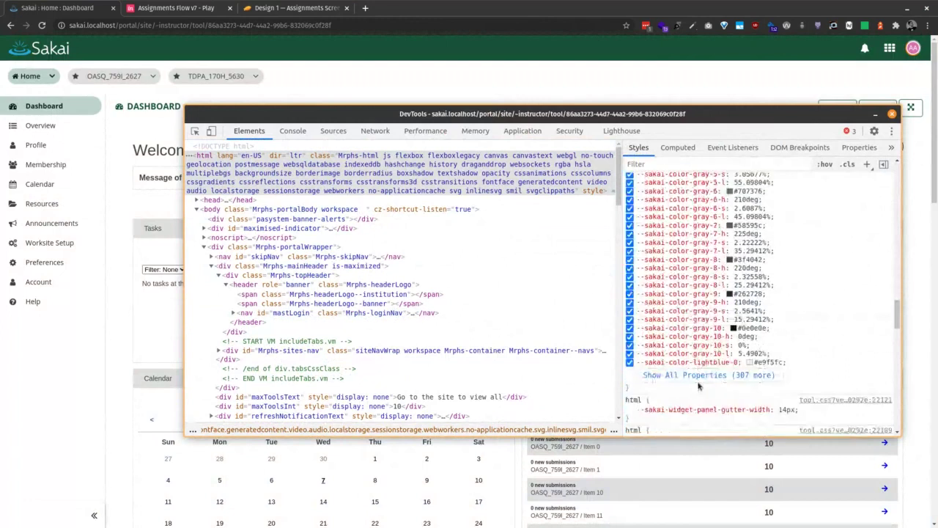
{"action": "left_click", "coordinate": [700, 374]}
Browse all 307 remaining CSS variables, then bring Sakai forward and reload the Home dashboard
{"action": "scroll", "coordinate": [701, 375], "scroll_direction": "down", "scroll_amount": 5}
{"action": "scroll", "coordinate": [701, 373], "scroll_direction": "down", "scroll_amount": 10}
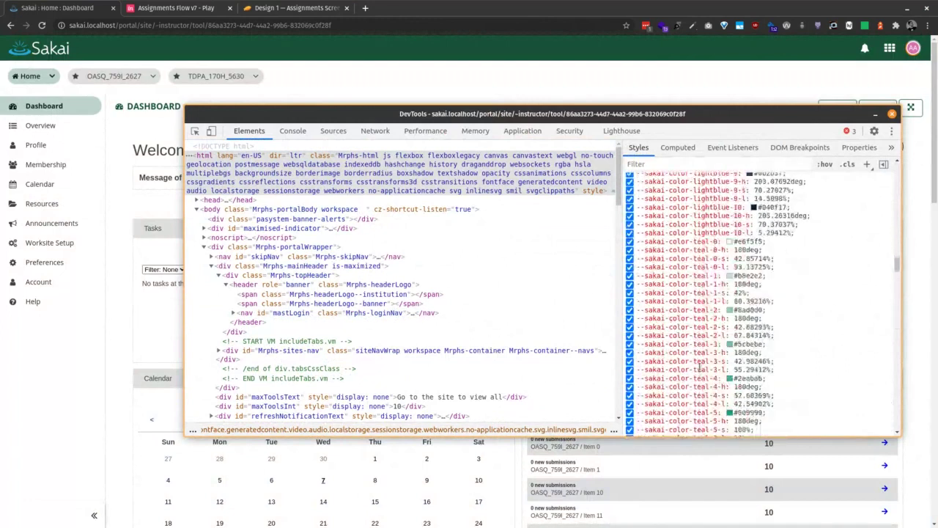
{"action": "scroll", "coordinate": [700, 365], "scroll_direction": "down", "scroll_amount": 5}
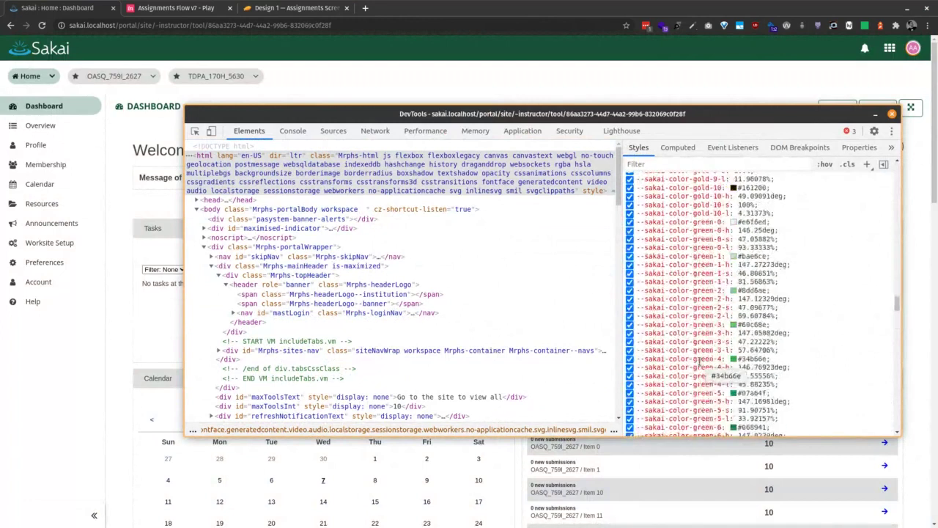
{"action": "scroll", "coordinate": [699, 365], "scroll_direction": "down", "scroll_amount": 10}
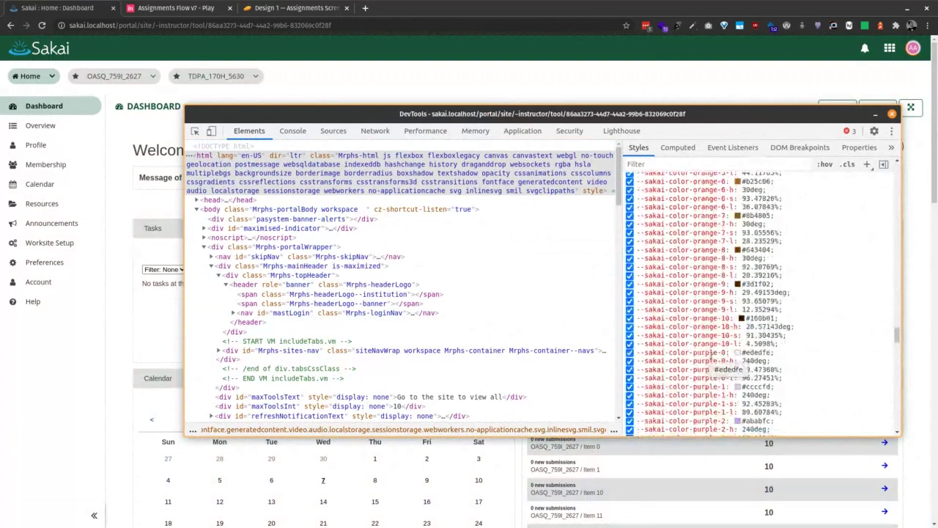
{"action": "scroll", "coordinate": [849, 348], "scroll_direction": "down", "scroll_amount": 7}
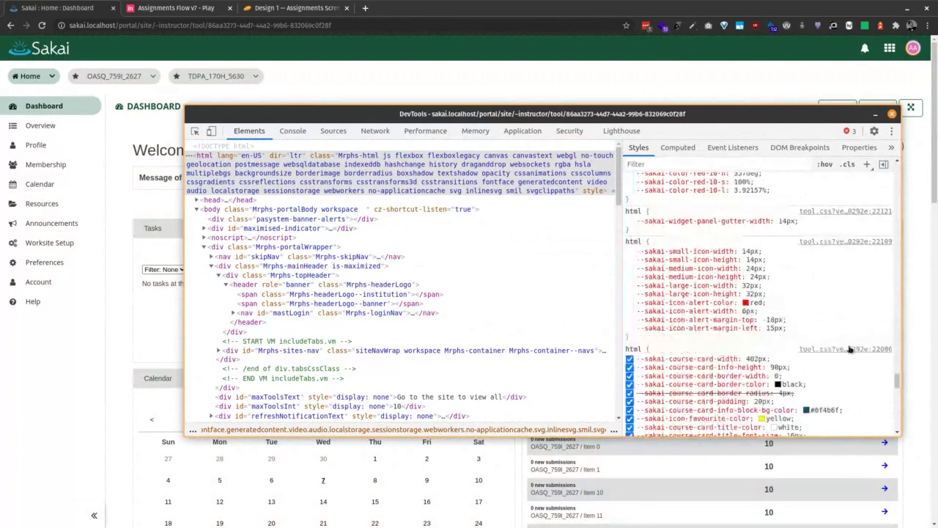
{"action": "scroll", "coordinate": [849, 348], "scroll_direction": "down", "scroll_amount": 10}
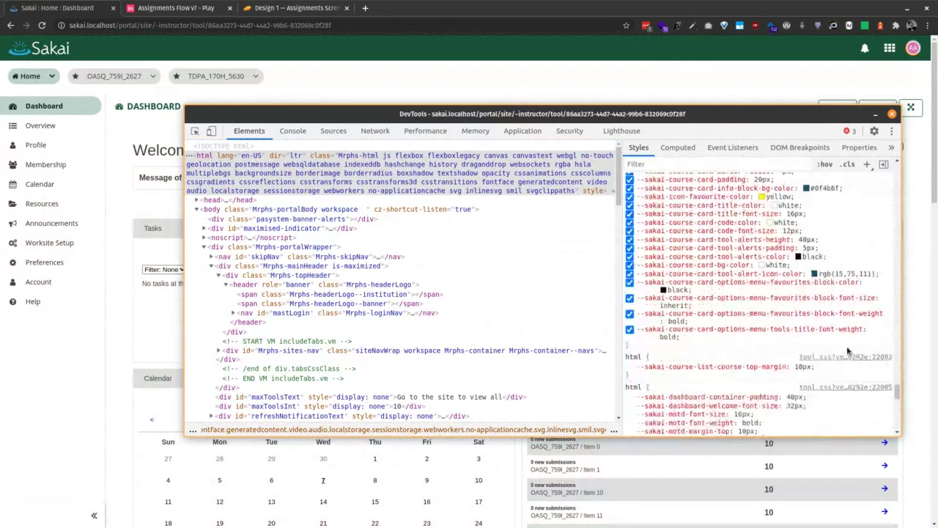
{"action": "scroll", "coordinate": [849, 349], "scroll_direction": "down", "scroll_amount": 5}
{"action": "scroll", "coordinate": [851, 352], "scroll_direction": "up", "scroll_amount": 6}
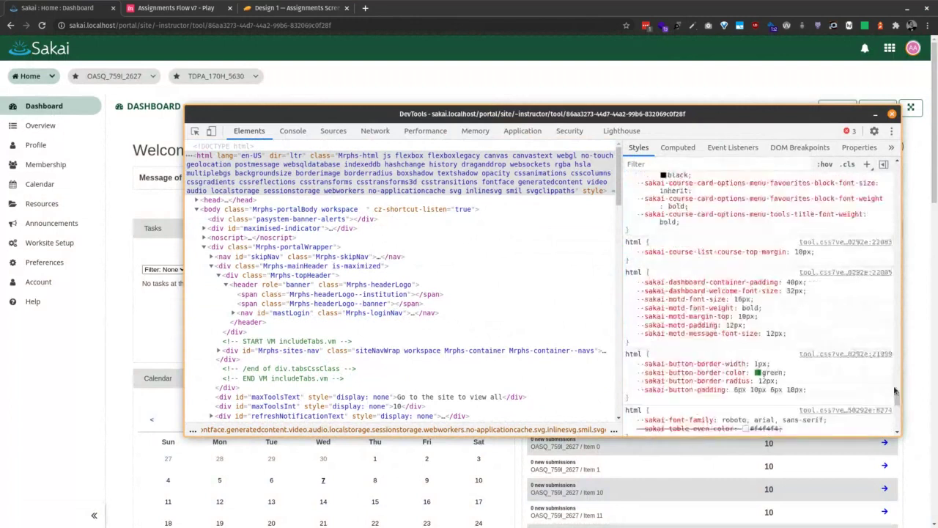
{"action": "left_click_drag", "start_coordinate": [896, 398], "coordinate": [869, 219]}
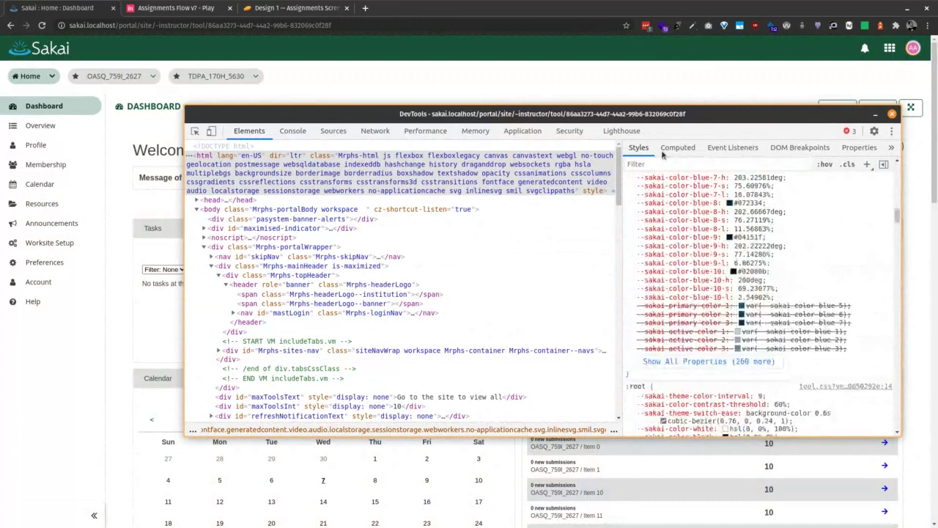
{"action": "left_click", "coordinate": [608, 88]}
{"action": "left_click", "coordinate": [25, 78]}
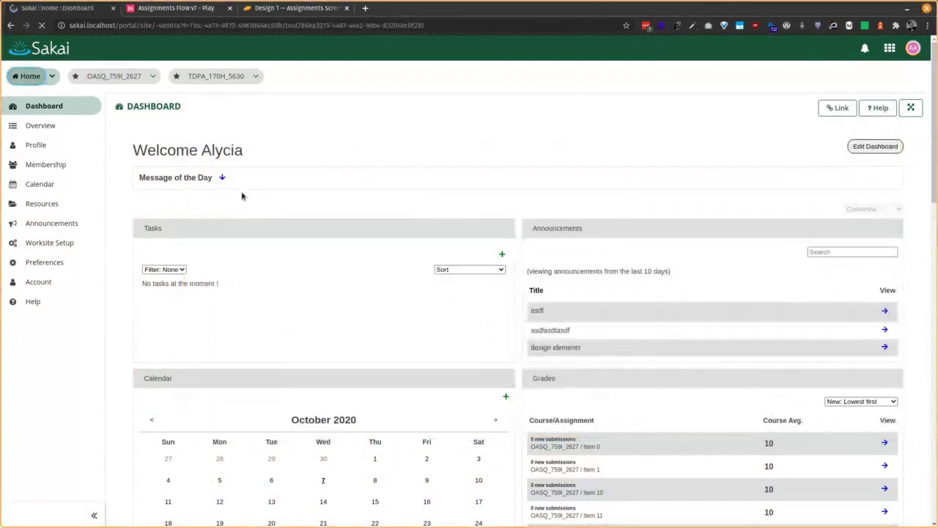
Open the Overview page and highlight the gray-6, blue-9 and blue-0 palette labels
{"action": "left_click", "coordinate": [42, 127]}
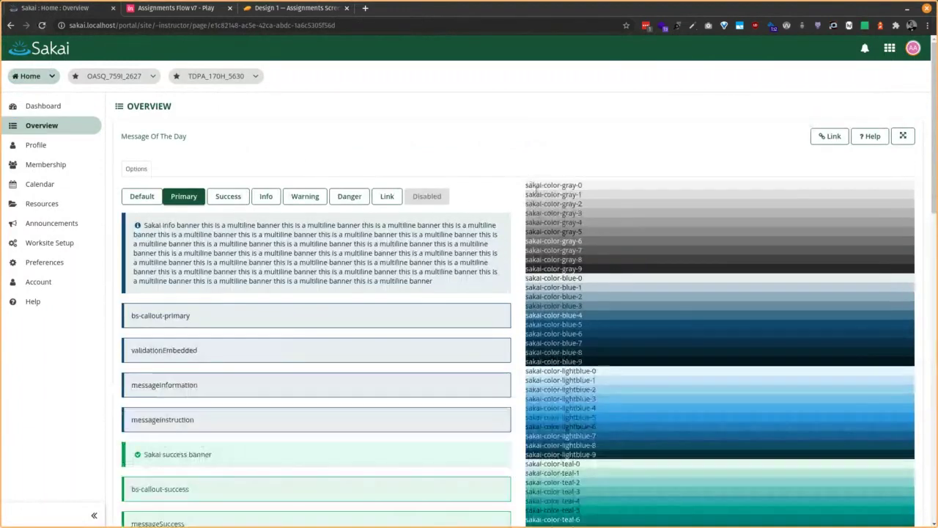
{"action": "left_click_drag", "start_coordinate": [529, 184], "coordinate": [680, 482]}
{"action": "left_click", "coordinate": [673, 282]}
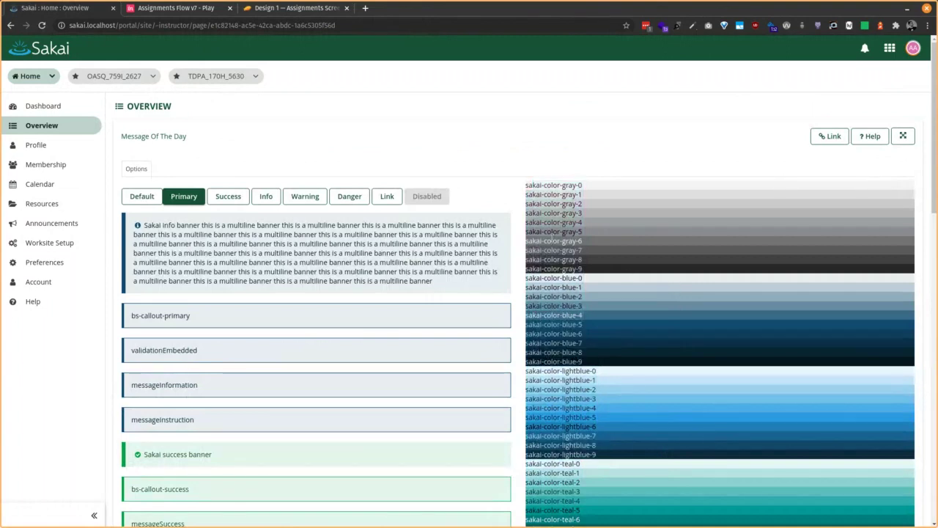
{"action": "left_click_drag", "start_coordinate": [547, 241], "coordinate": [585, 247]}
{"action": "left_click", "coordinate": [619, 315]}
{"action": "left_click_drag", "start_coordinate": [557, 362], "coordinate": [584, 363]}
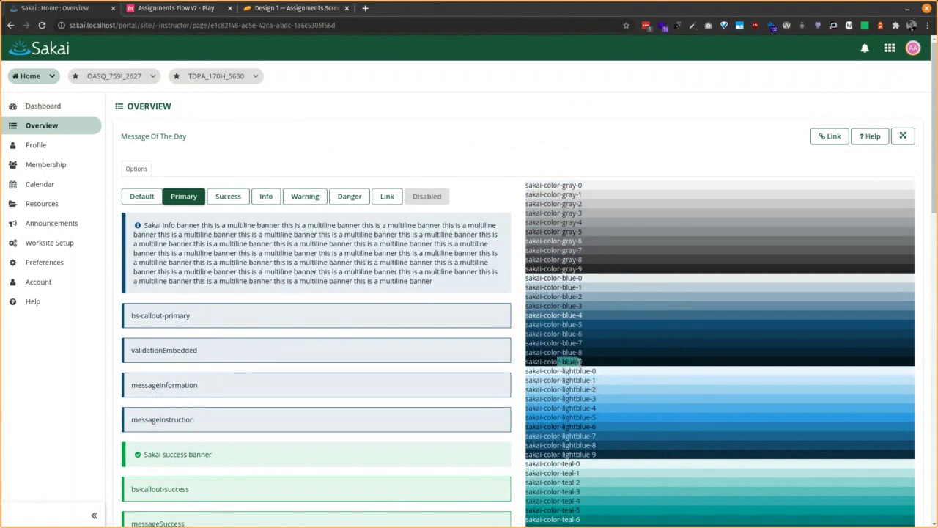
{"action": "left_click", "coordinate": [589, 365]}
{"action": "left_click_drag", "start_coordinate": [559, 279], "coordinate": [591, 281]}
{"action": "left_click", "coordinate": [602, 281]}
Scroll down and inspect the sakai-color-teal-9 swatch in DevTools
{"action": "scroll", "coordinate": [622, 335], "scroll_direction": "down", "scroll_amount": 3}
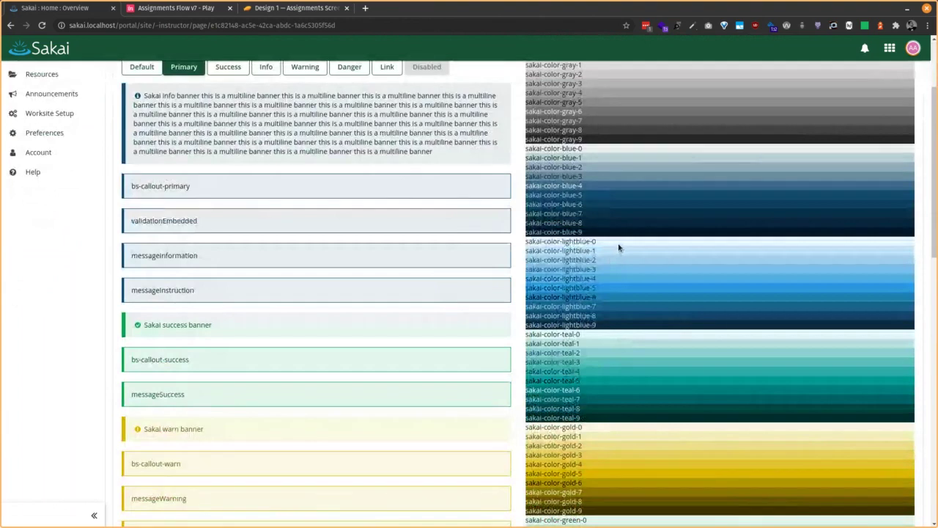
{"action": "scroll", "coordinate": [620, 323], "scroll_direction": "down", "scroll_amount": 1}
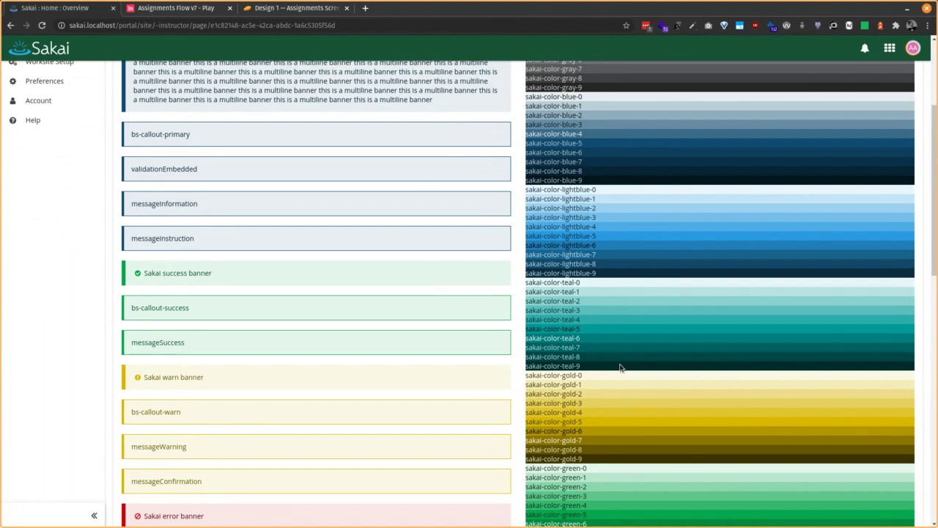
{"action": "right_click", "coordinate": [621, 368]}
{"action": "left_click", "coordinate": [652, 358]}
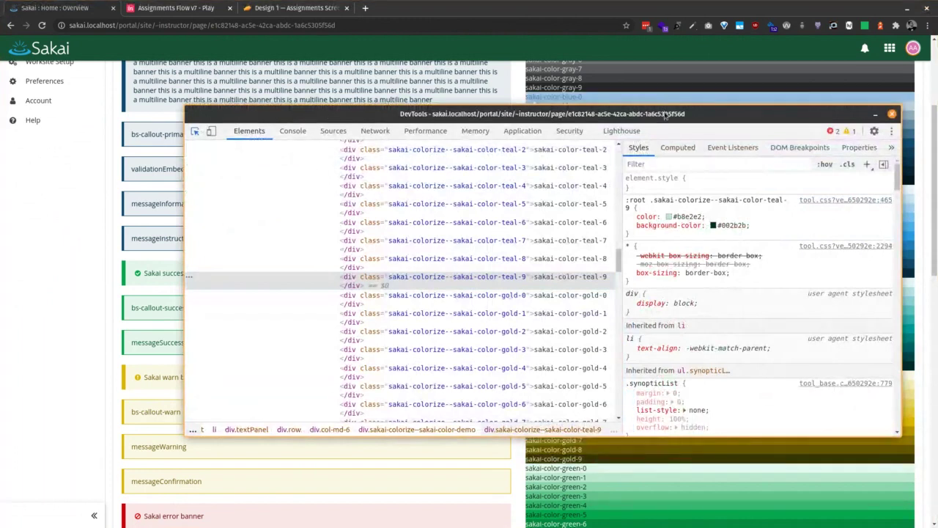
Move DevTools to the top, review the teal-9 rule (#b8e2e2 on #002b2b), then close it
{"action": "left_click_drag", "start_coordinate": [664, 115], "coordinate": [590, 36]}
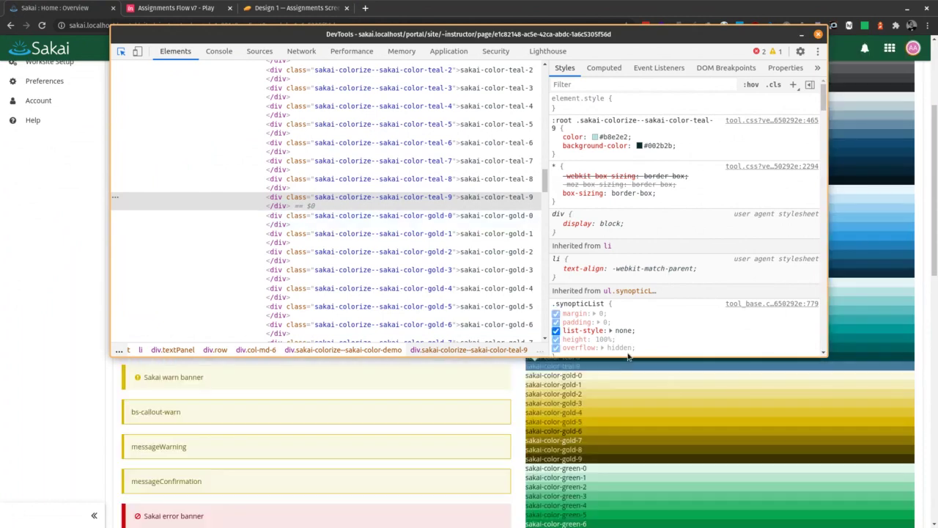
{"action": "left_click", "coordinate": [819, 35]}
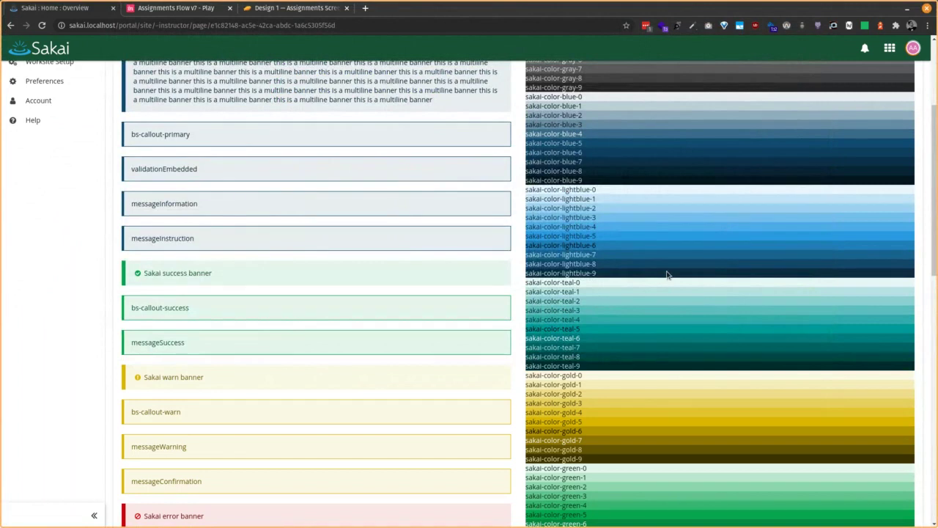
Switch the Sakai portal to the dark theme from the avatar's user menu
{"action": "scroll", "coordinate": [667, 274], "scroll_direction": "up", "scroll_amount": 3}
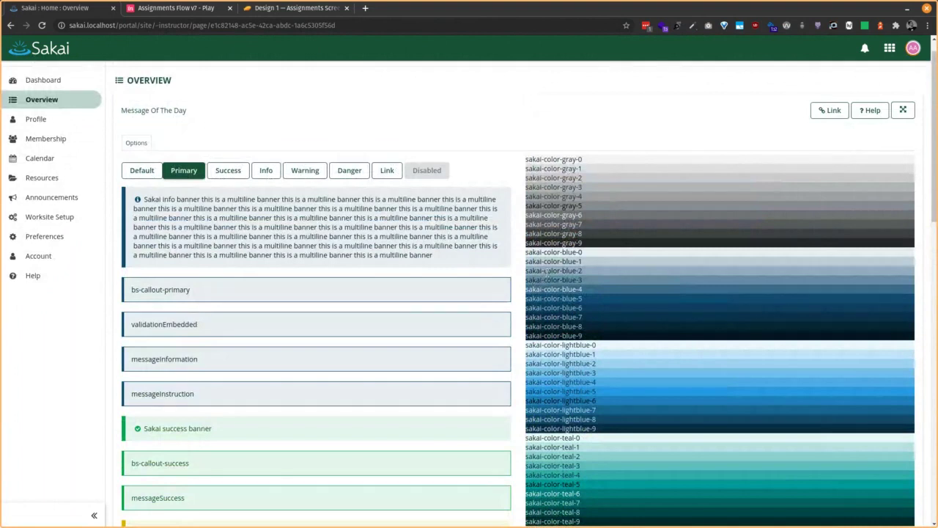
{"action": "scroll", "coordinate": [593, 264], "scroll_direction": "down", "scroll_amount": 1}
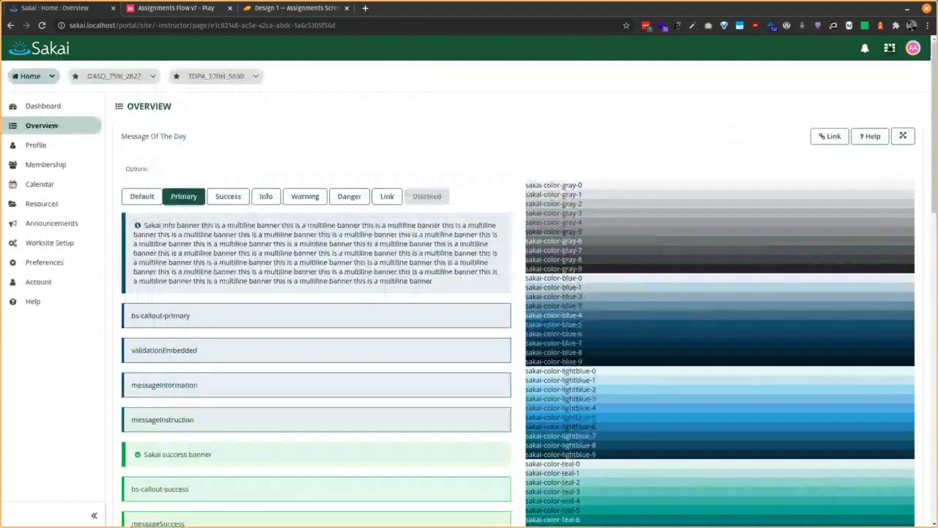
{"action": "left_click", "coordinate": [913, 48]}
{"action": "left_click", "coordinate": [815, 189]}
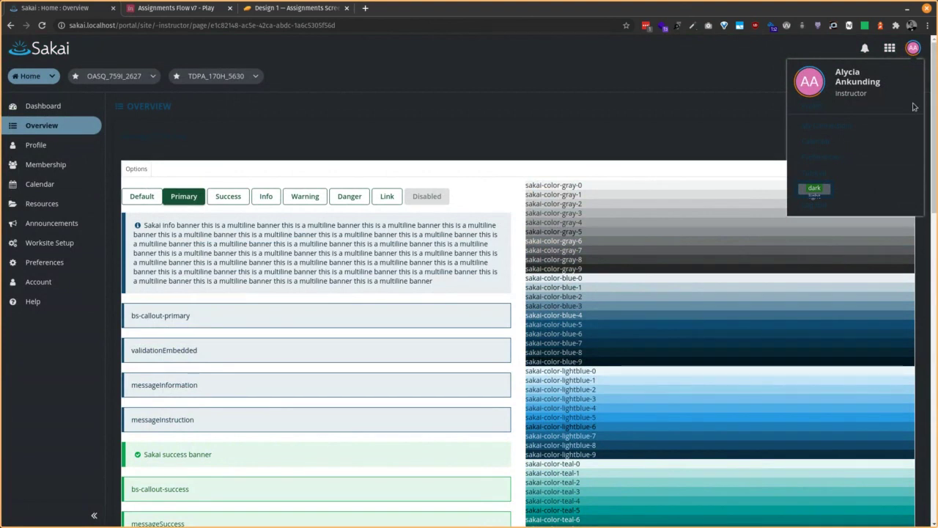
Visit the TDPA_170H_5630 site, then return to the dark-themed Home Dashboard
{"action": "left_click", "coordinate": [719, 139]}
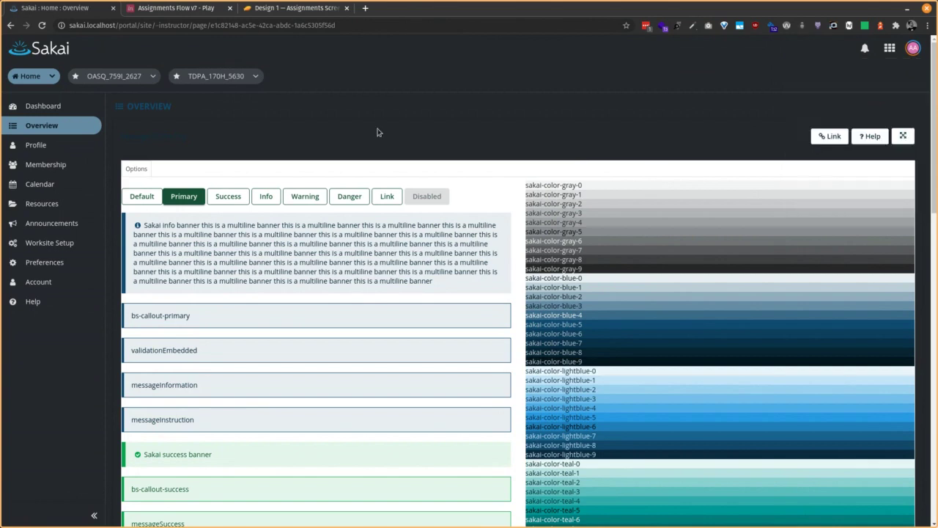
{"action": "left_click", "coordinate": [194, 78]}
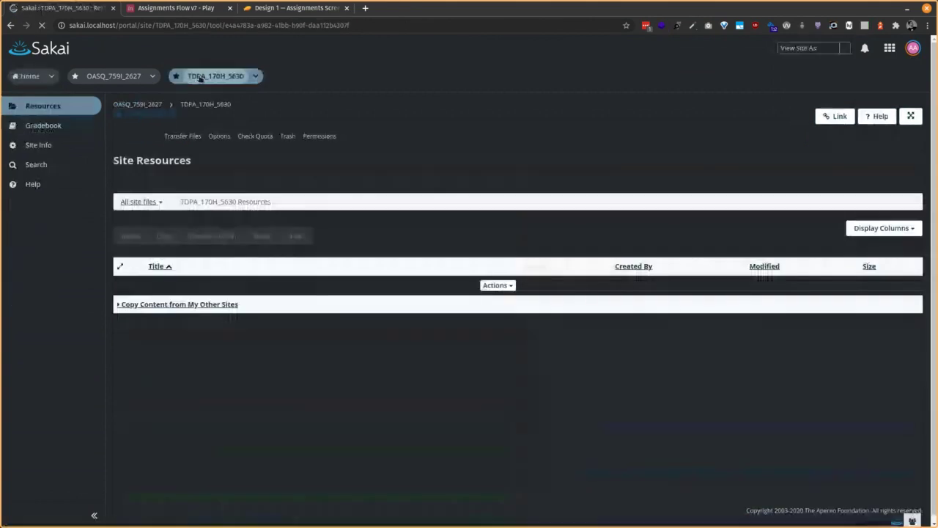
{"action": "left_click", "coordinate": [28, 76]}
{"action": "left_click", "coordinate": [41, 108]}
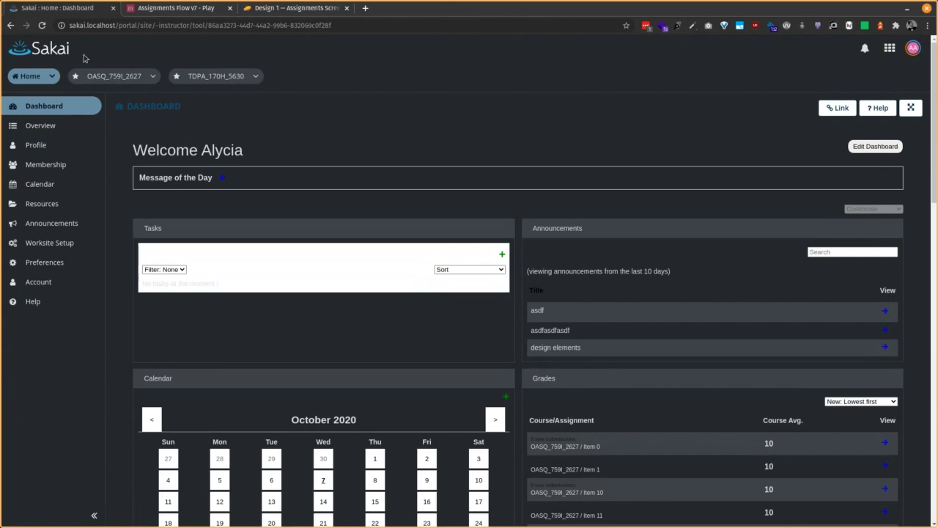
{"action": "left_click", "coordinate": [35, 81]}
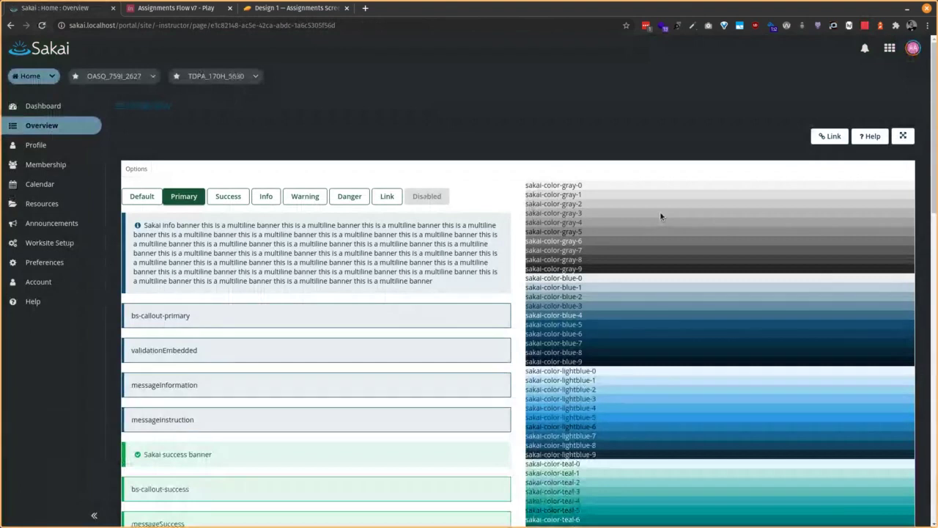
{"action": "scroll", "coordinate": [664, 217], "scroll_direction": "down", "scroll_amount": 2}
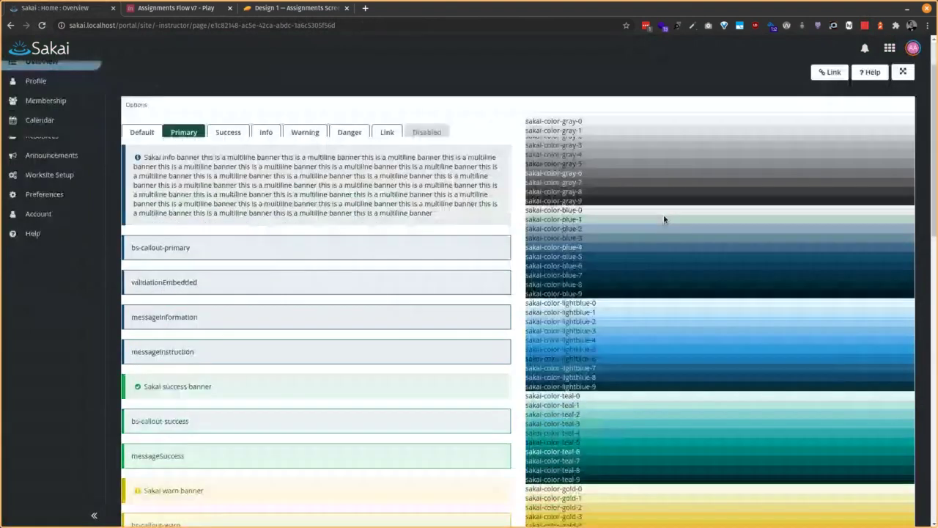
{"action": "scroll", "coordinate": [682, 220], "scroll_direction": "down", "scroll_amount": 4}
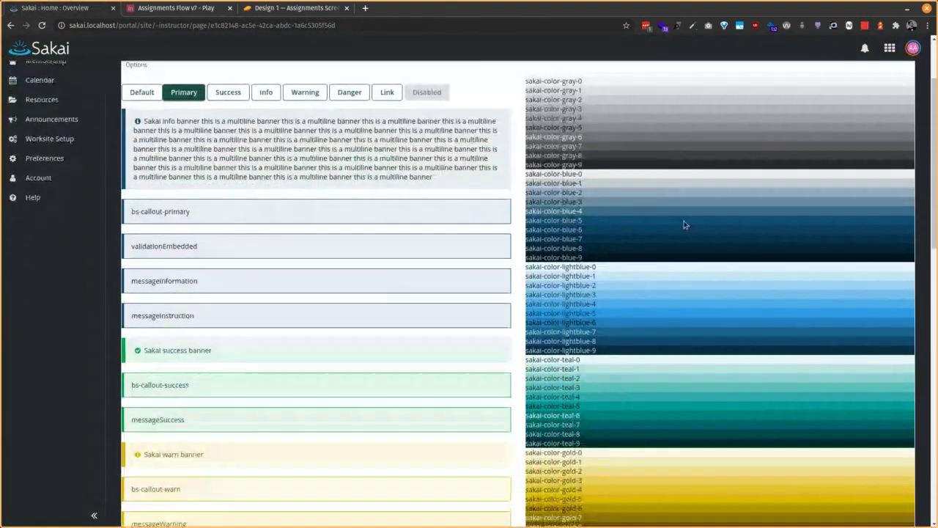
{"action": "scroll", "coordinate": [686, 238], "scroll_direction": "down", "scroll_amount": 3}
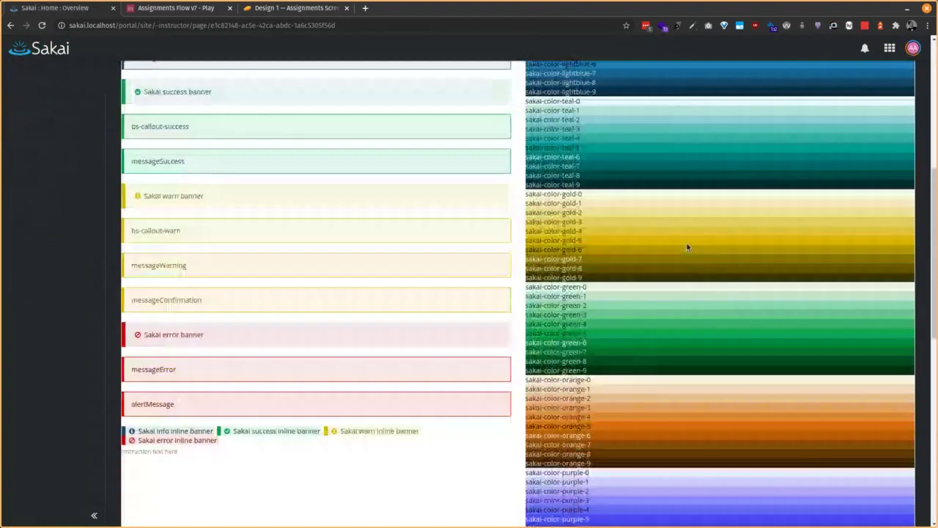
{"action": "scroll", "coordinate": [687, 256], "scroll_direction": "down", "scroll_amount": 5}
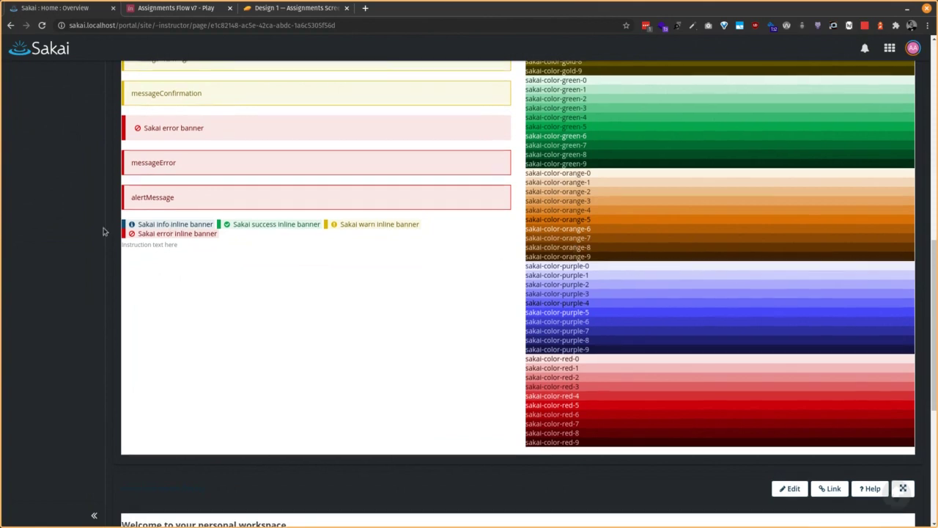
{"action": "scroll", "coordinate": [103, 231], "scroll_direction": "up", "scroll_amount": 10}
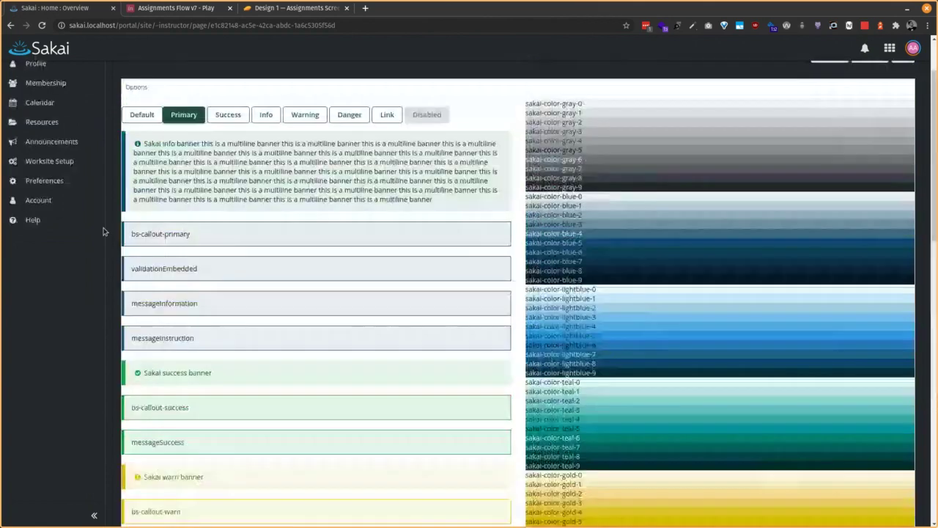
{"action": "scroll", "coordinate": [103, 232], "scroll_direction": "up", "scroll_amount": 2}
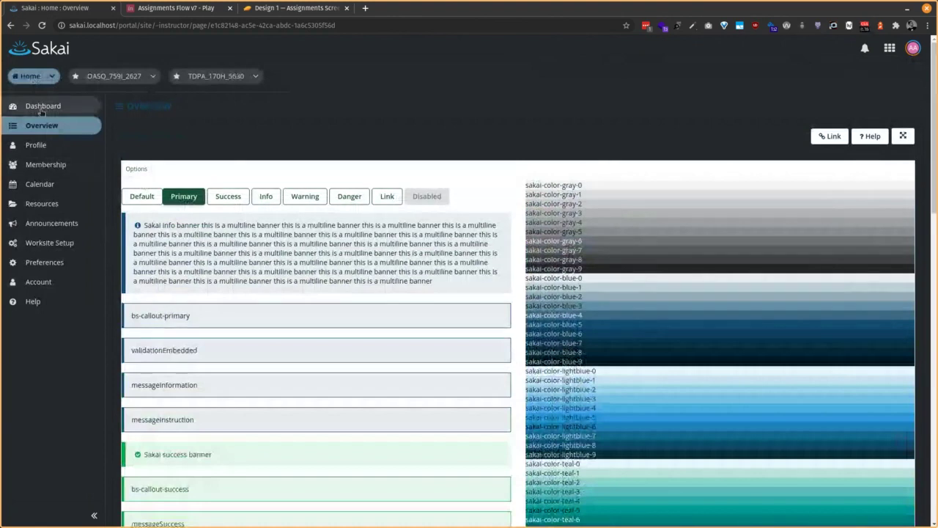
{"action": "left_click", "coordinate": [40, 109]}
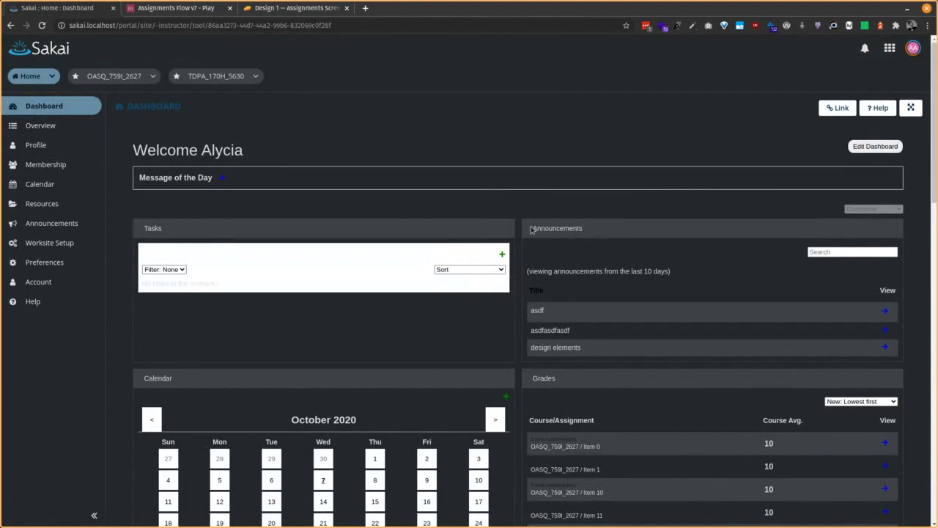
{"action": "left_click_drag", "start_coordinate": [533, 228], "coordinate": [586, 230]}
{"action": "left_click", "coordinate": [587, 230]}
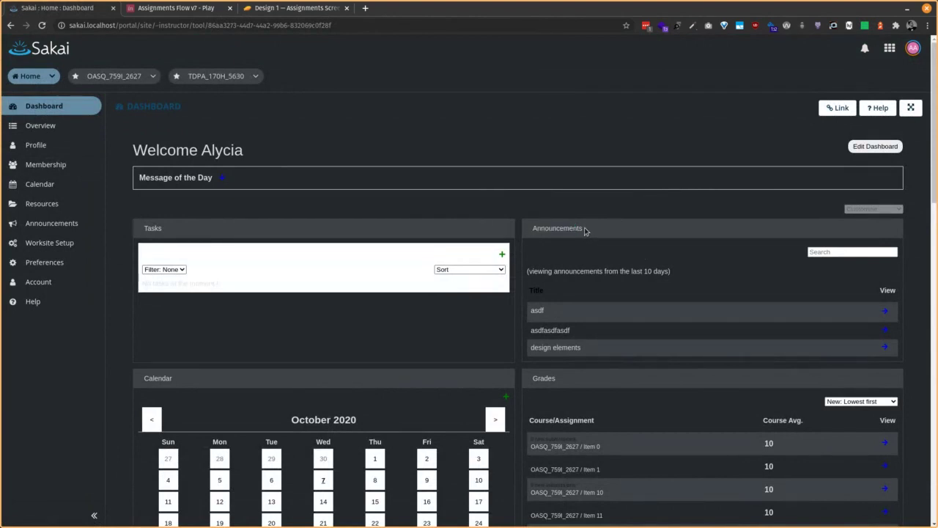